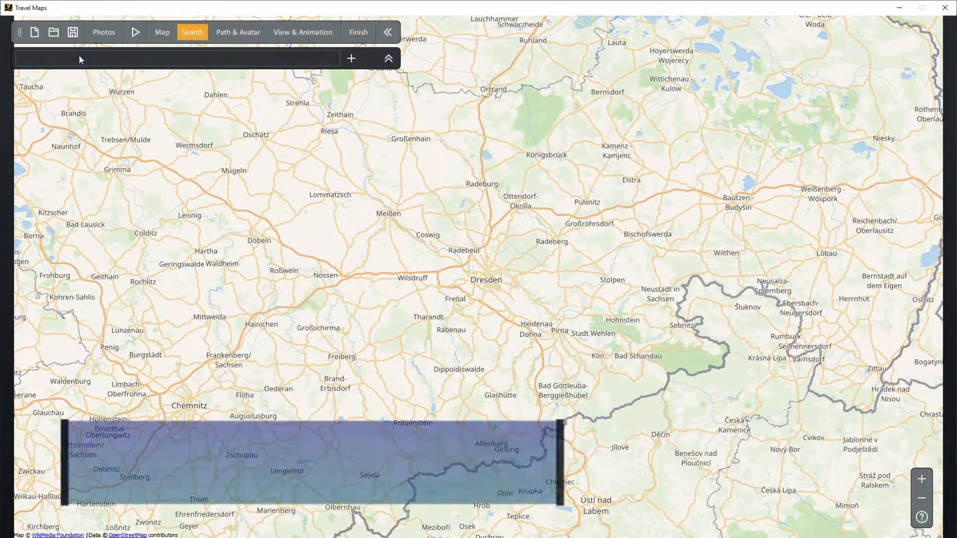
Step: Find Montreal, Quebec on the map and place the first location marker there
key(Return)
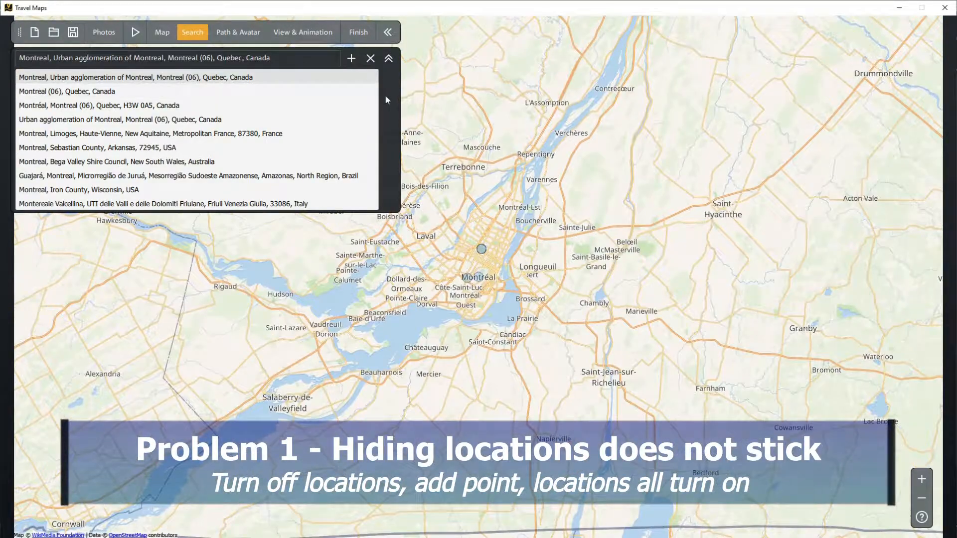
click(388, 58)
scroll(440, 229, up, 2)
scroll(441, 229, down, 1)
drag(440, 229, 449, 278)
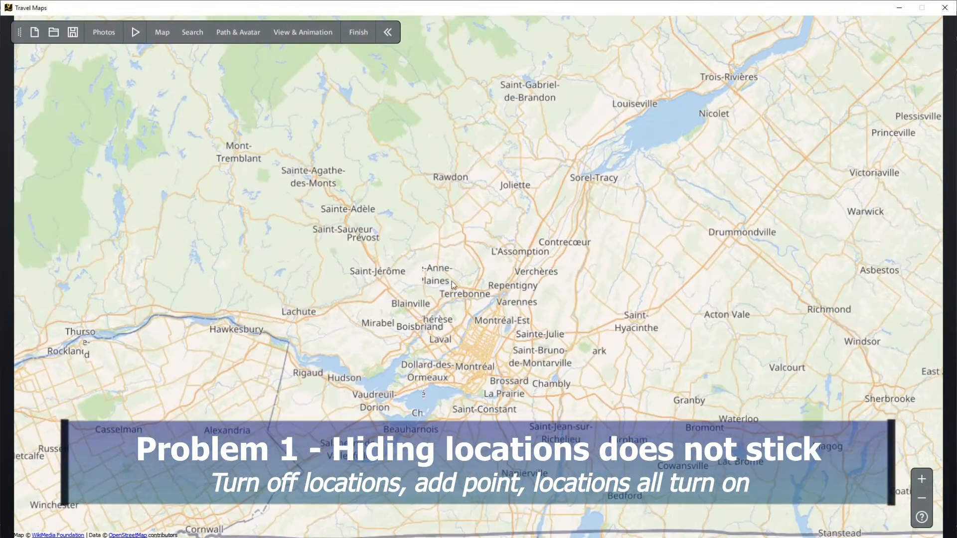
click(476, 357)
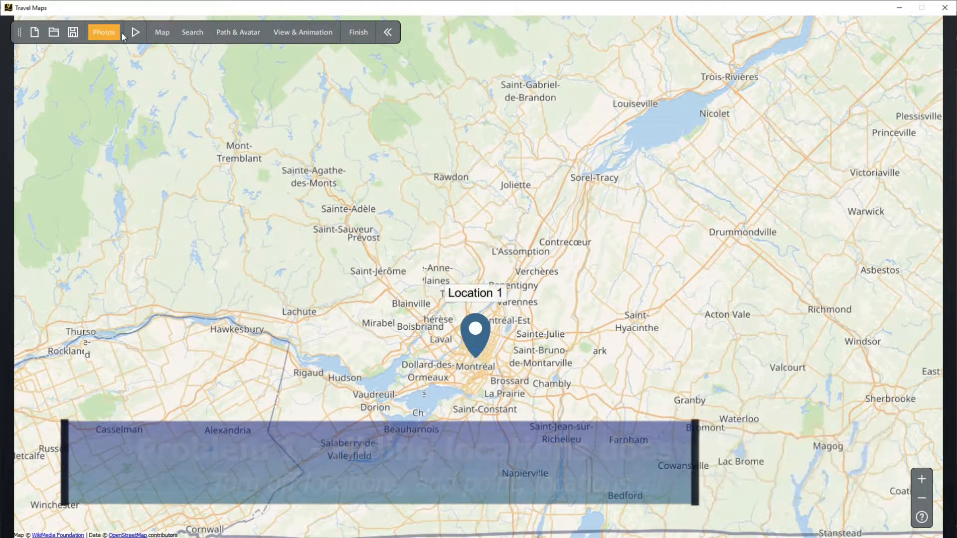
Step: Close the complete route's detailed settings and hide all of its locations
click(227, 37)
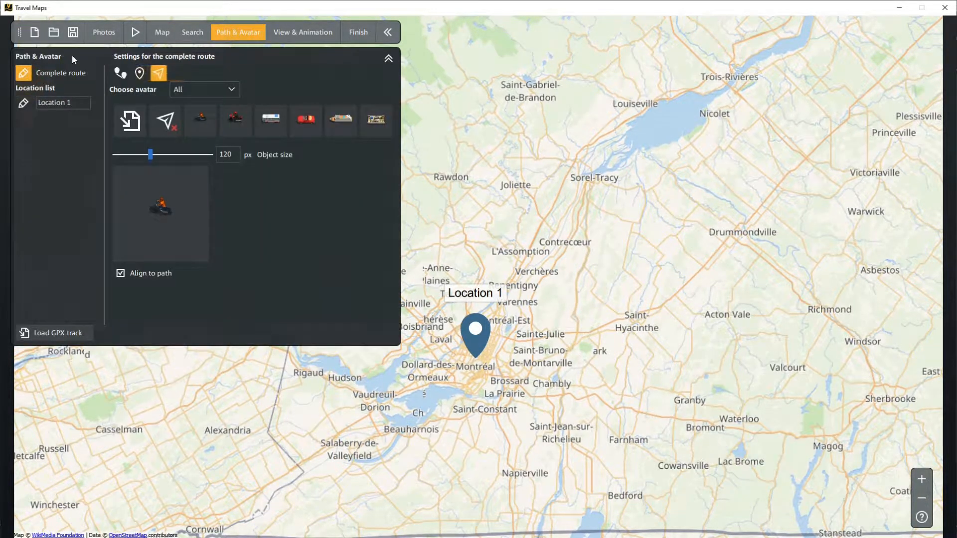
click(22, 77)
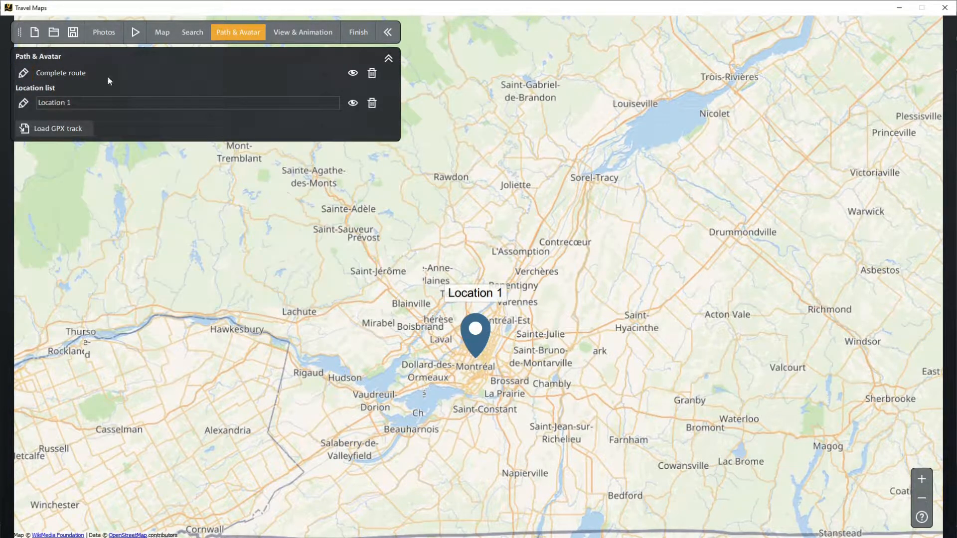
click(353, 73)
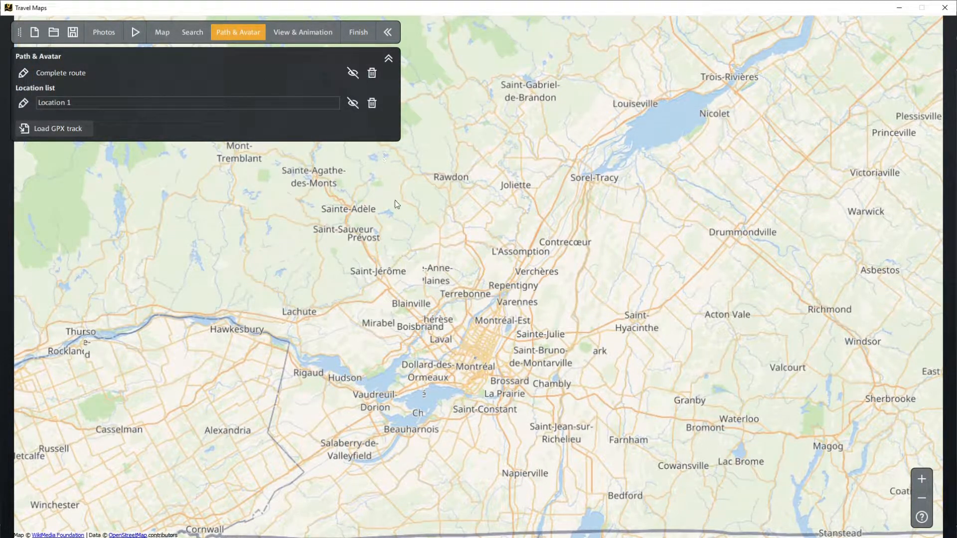
Step: Add a second location near Blainville and hide the complete route's locations
click(439, 310)
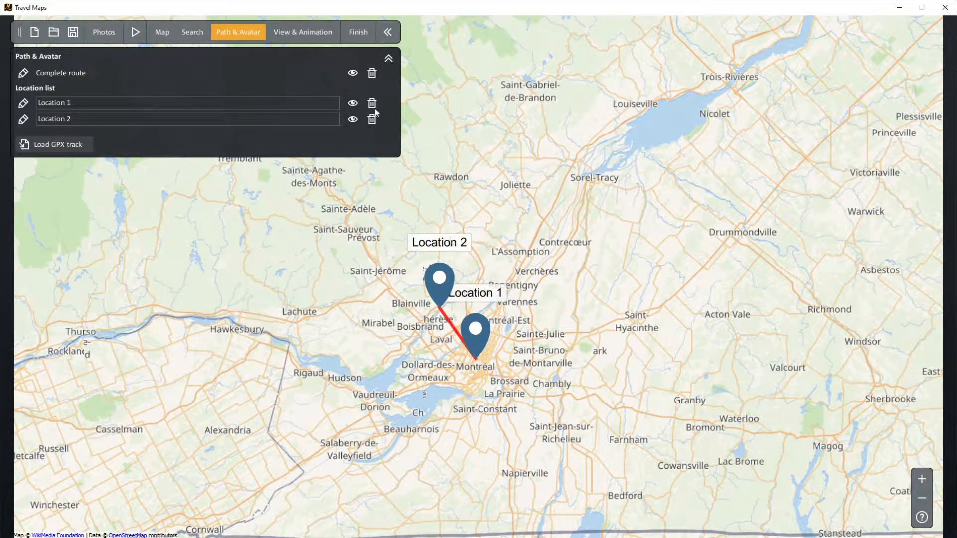
click(353, 72)
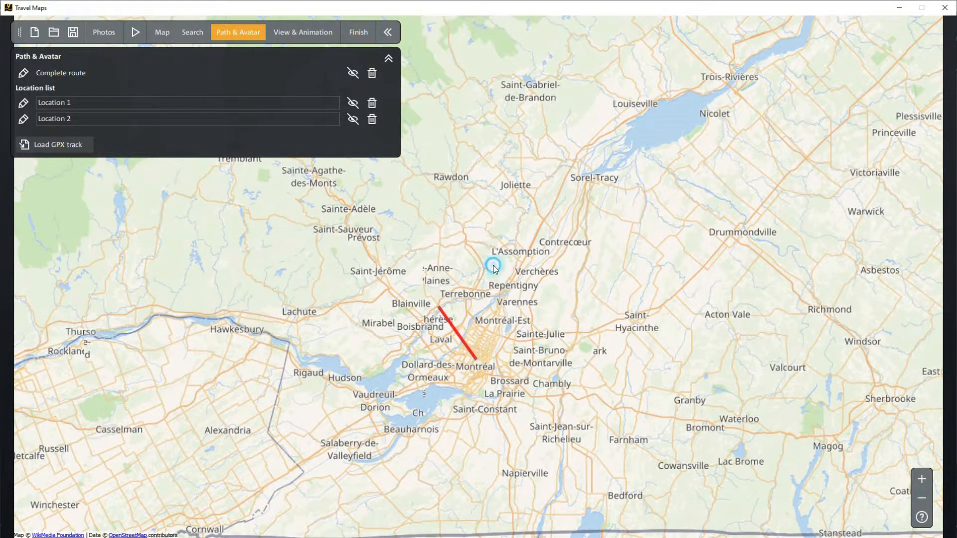
Step: Add a third location near L'Assomption and hide Locations 1, 2 and 3 individually
click(493, 268)
click(353, 104)
click(353, 119)
click(352, 136)
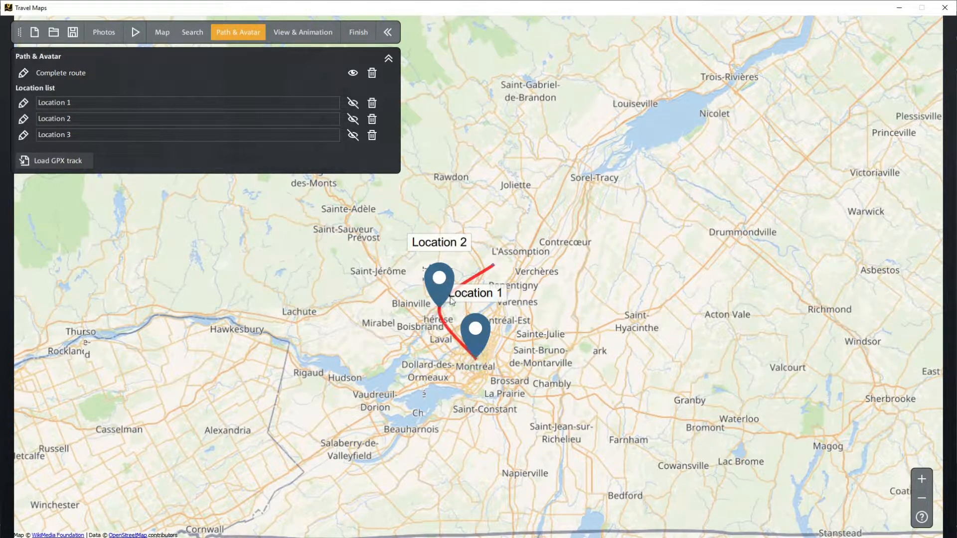
Step: Toggle the visibility of Location 1 and of the complete route to reset which markers are shown
click(351, 101)
click(351, 102)
click(349, 75)
click(350, 76)
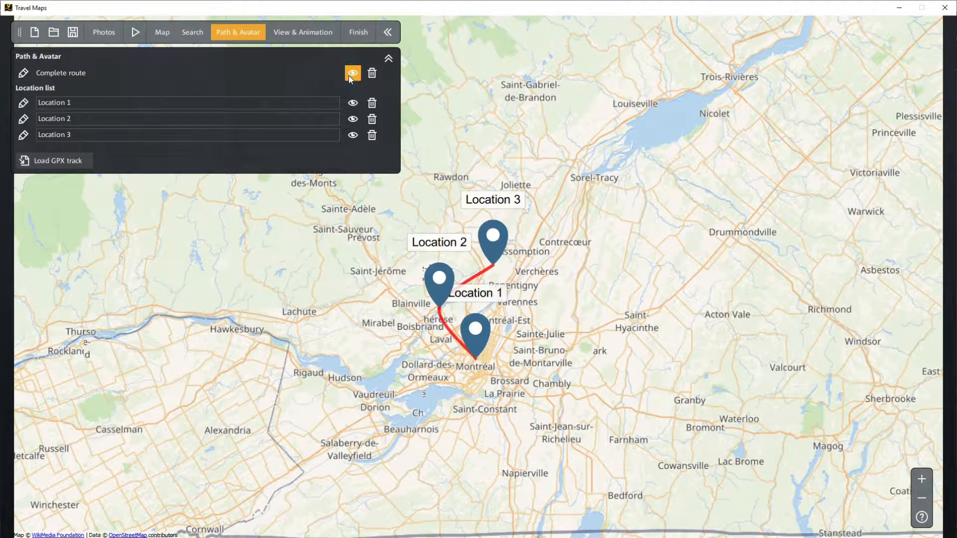
click(350, 75)
Step: Add a fourth location at Joliette, and hide the locations individually and through the complete route
click(501, 182)
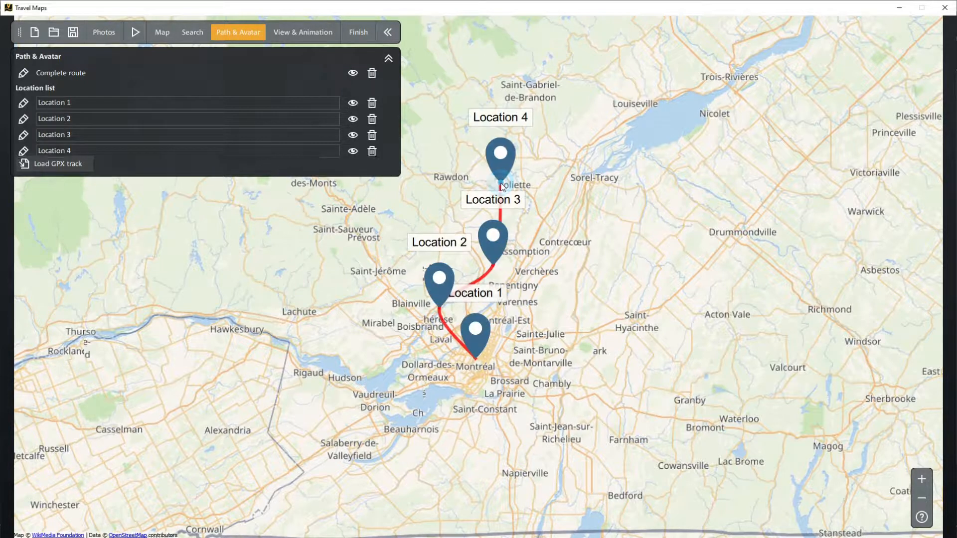
click(353, 120)
click(353, 135)
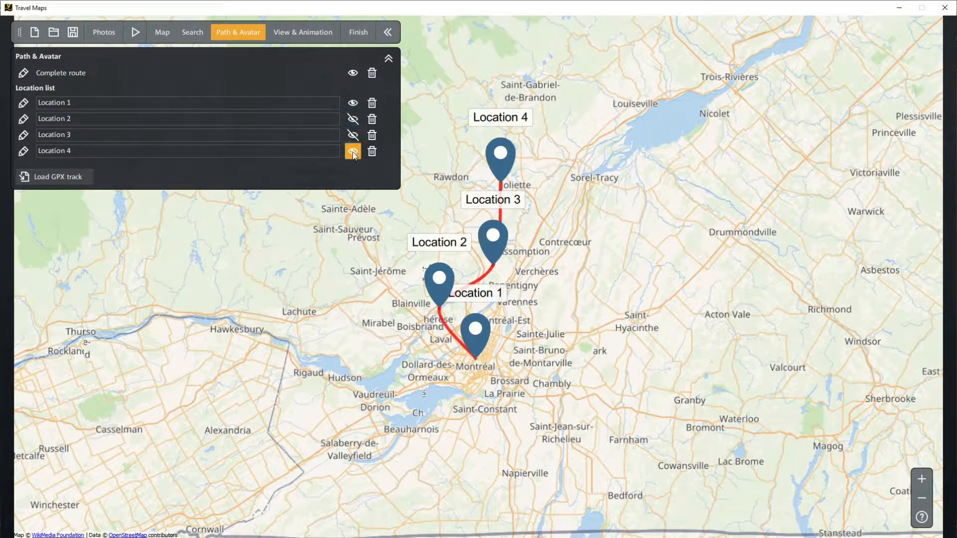
click(352, 152)
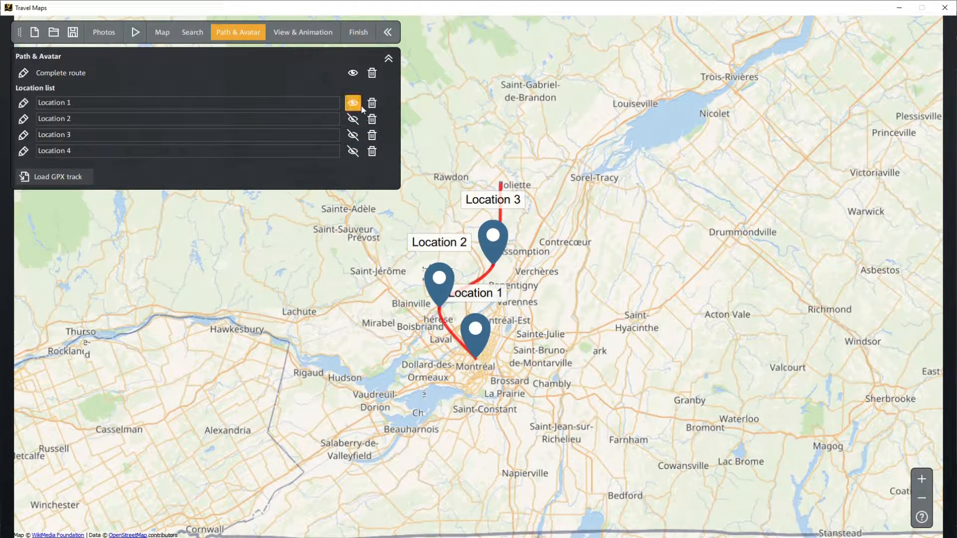
click(353, 73)
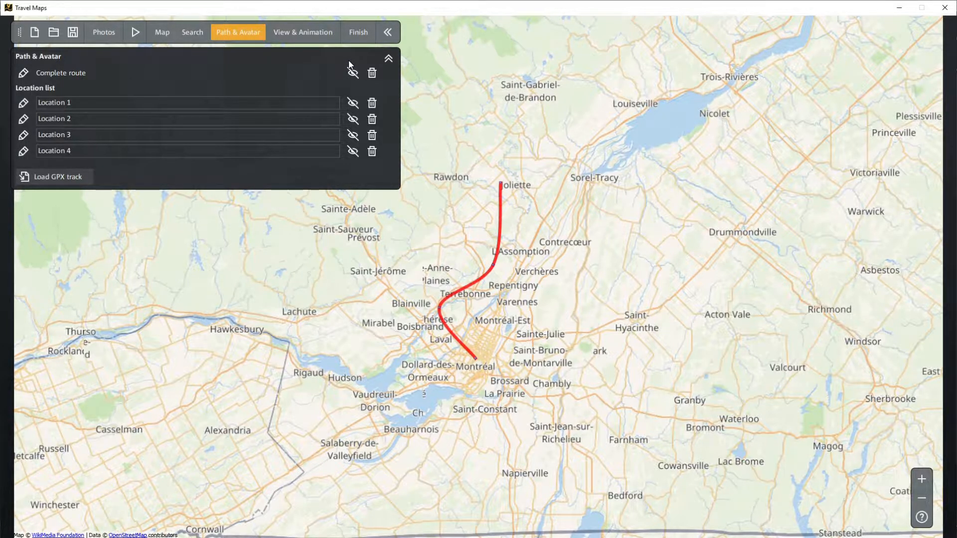
Step: Show all locations of the complete route again and set their location size to 30%
click(352, 73)
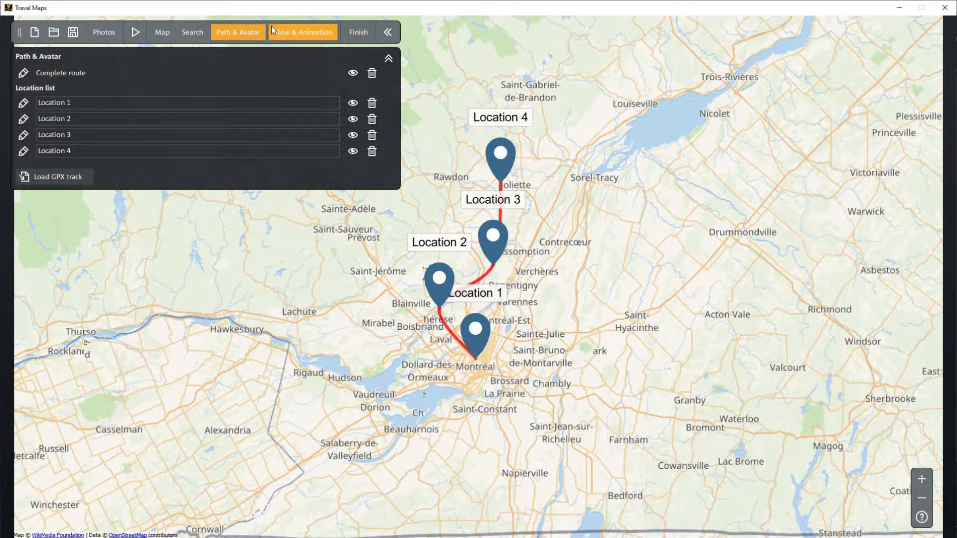
click(23, 73)
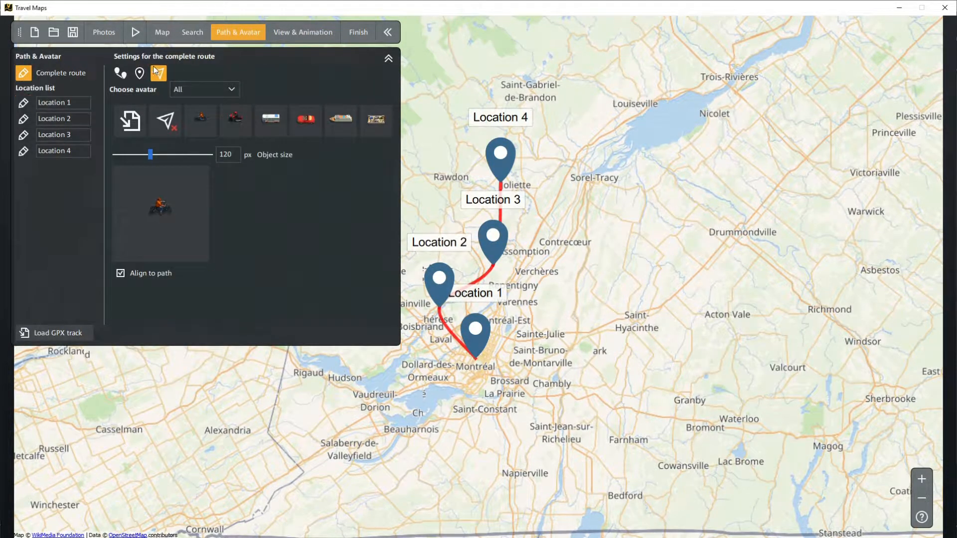
click(140, 73)
drag(140, 146, 122, 148)
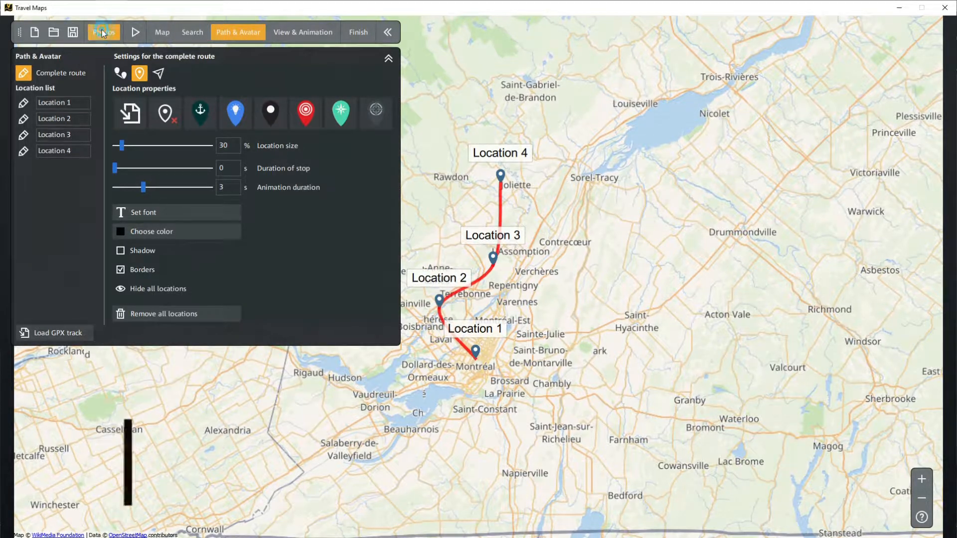
Step: Import the five Sandbanks photos from MacDonald Trail1.jpg through Site 637.jpg
click(102, 32)
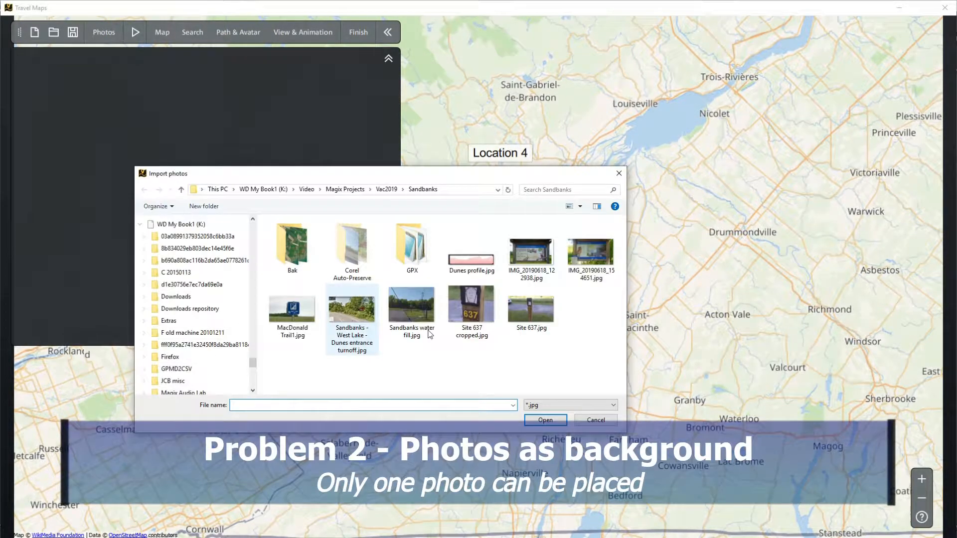
click(292, 310)
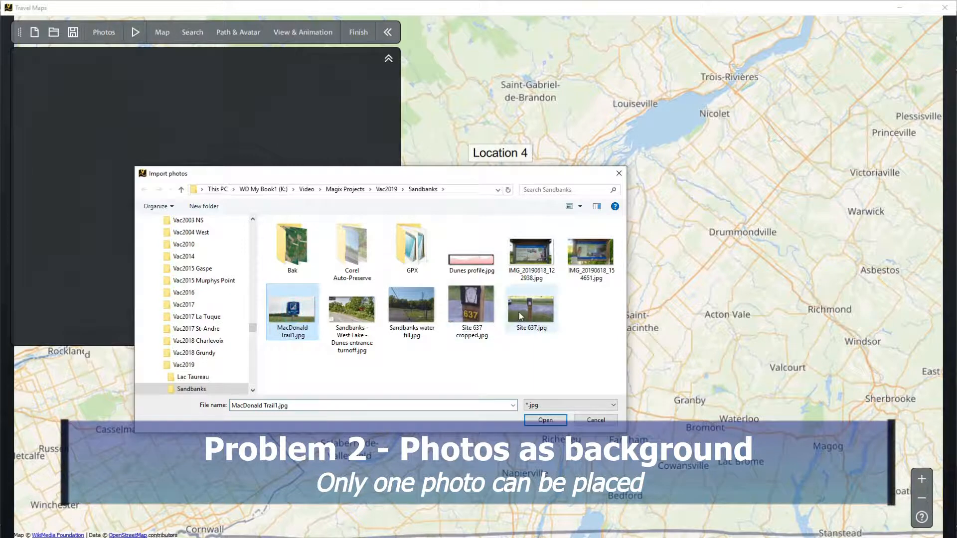
shift+click(519, 312)
click(545, 419)
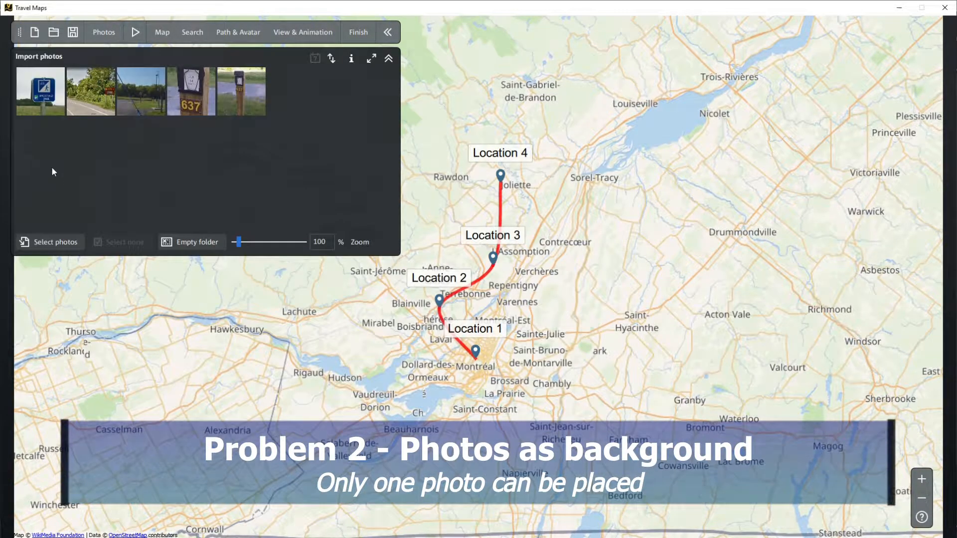
Step: Place the MacDonald Trail photo at Location 1 as a background image
drag(40, 92, 475, 353)
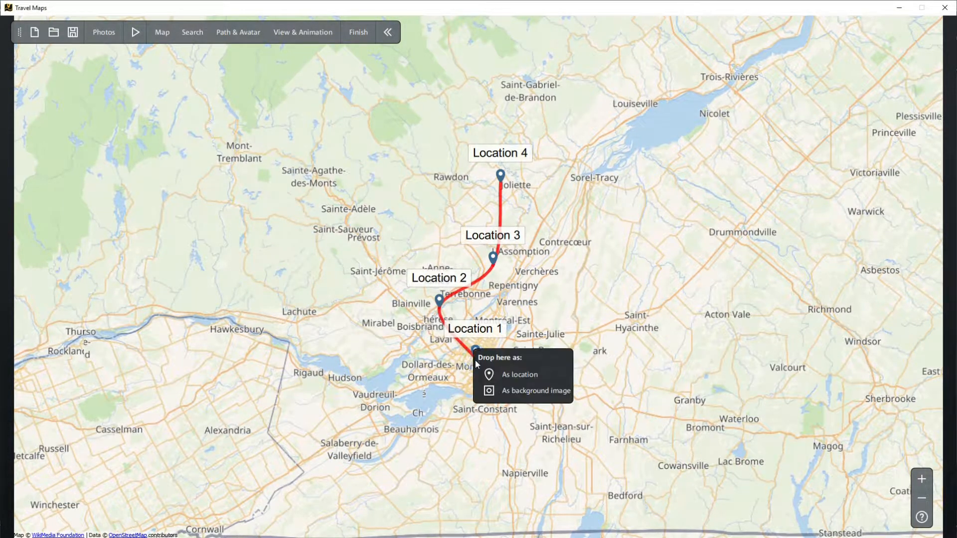
click(508, 394)
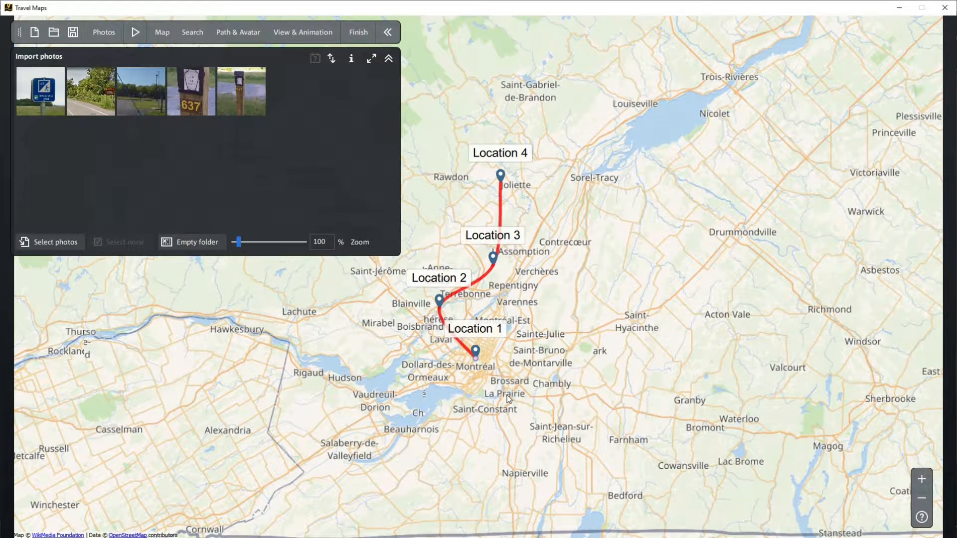
Step: Shorten the slideshow's photo display duration and preview the travel animation
click(294, 32)
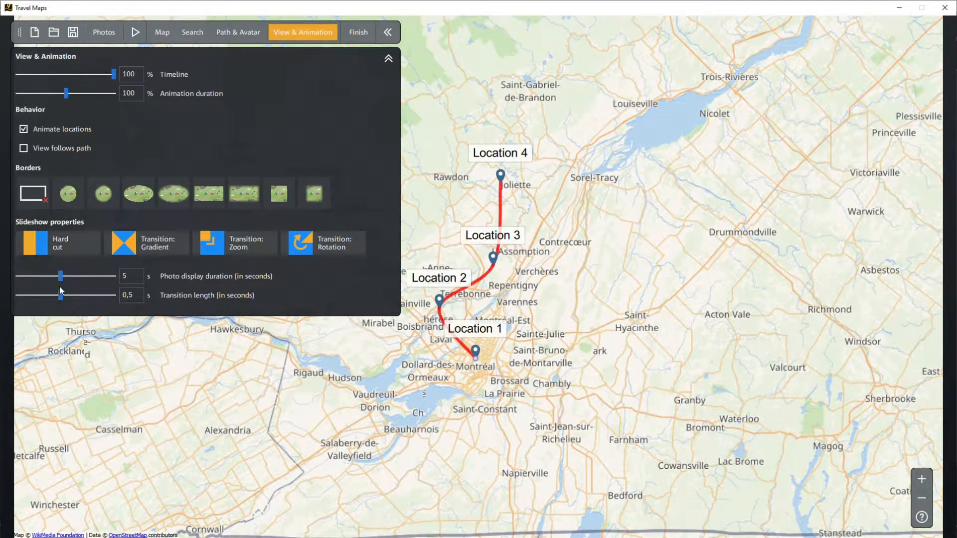
drag(58, 275, 29, 277)
click(103, 36)
click(134, 33)
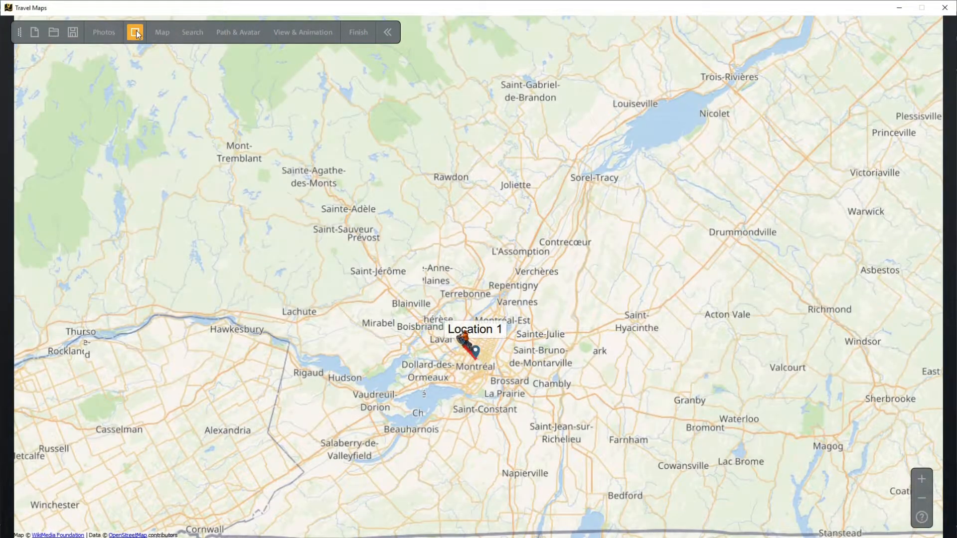
click(136, 32)
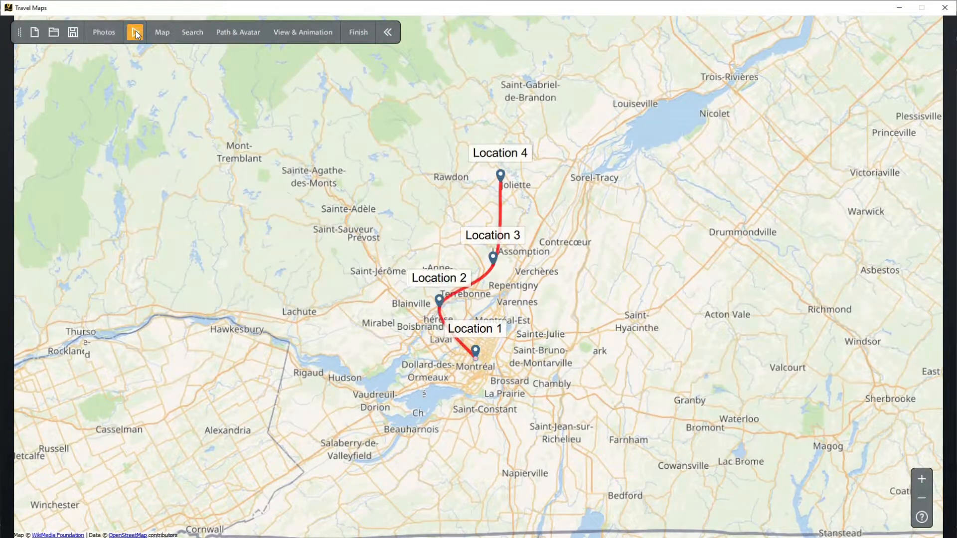
Step: Place the Dunes entrance turnoff photo at Location 1 as a background image and preview the animation
click(103, 32)
mouse_move(146, 95)
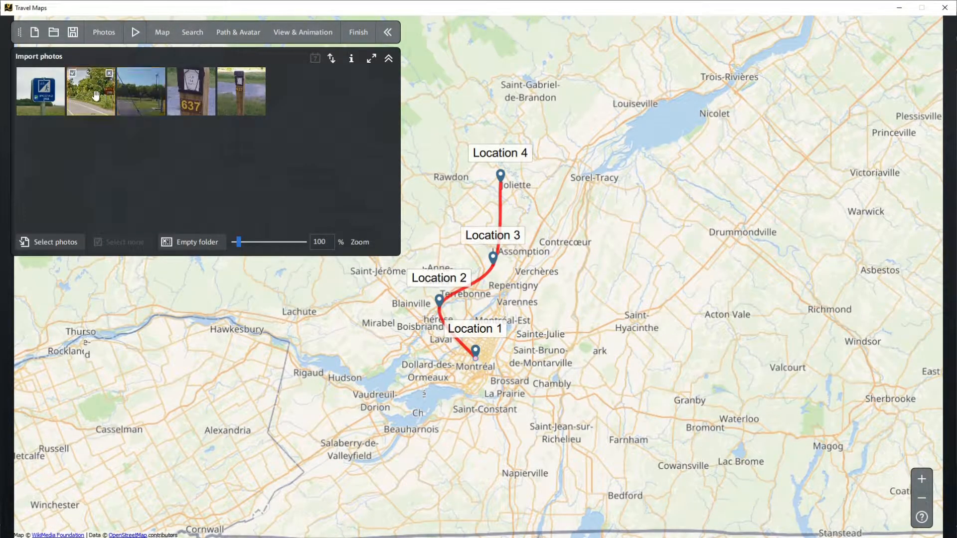
click(92, 93)
drag(92, 88, 475, 360)
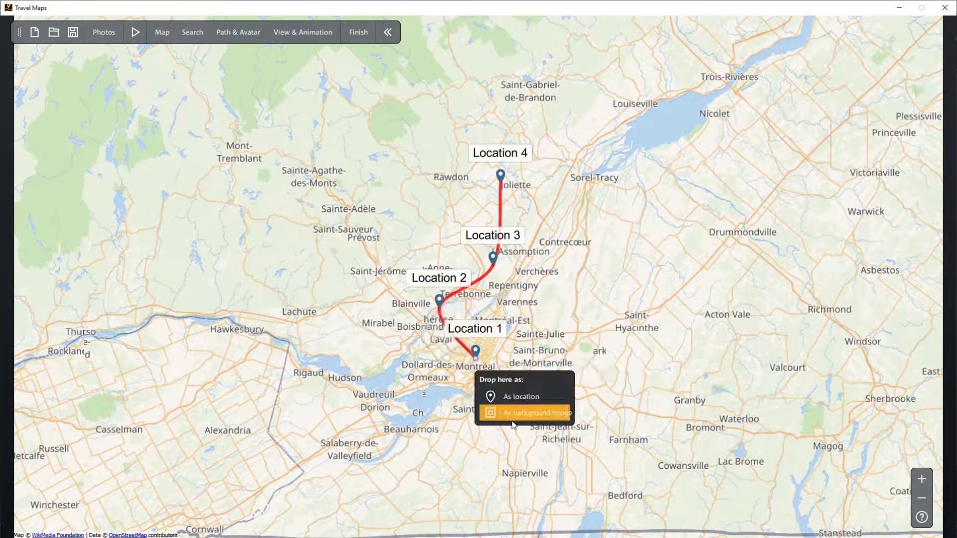
click(509, 416)
click(136, 34)
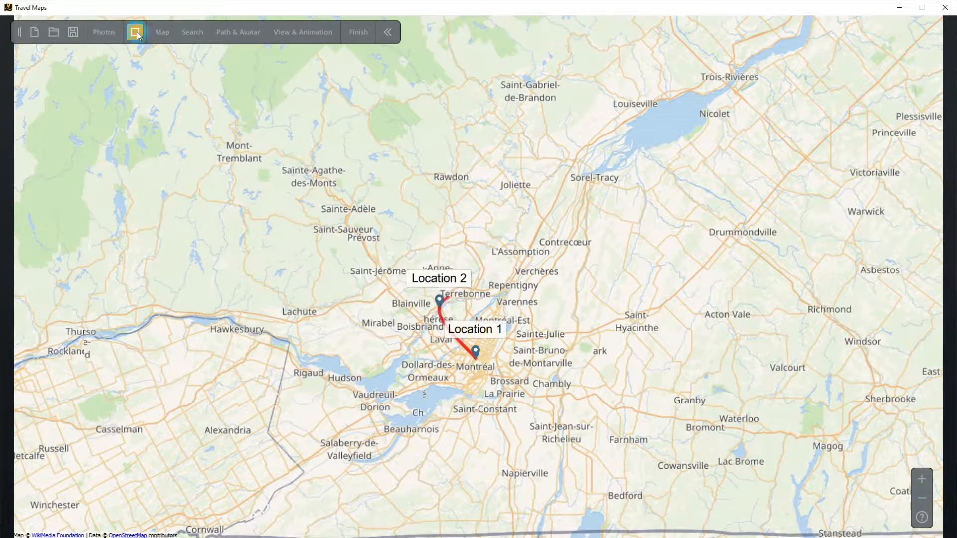
click(136, 33)
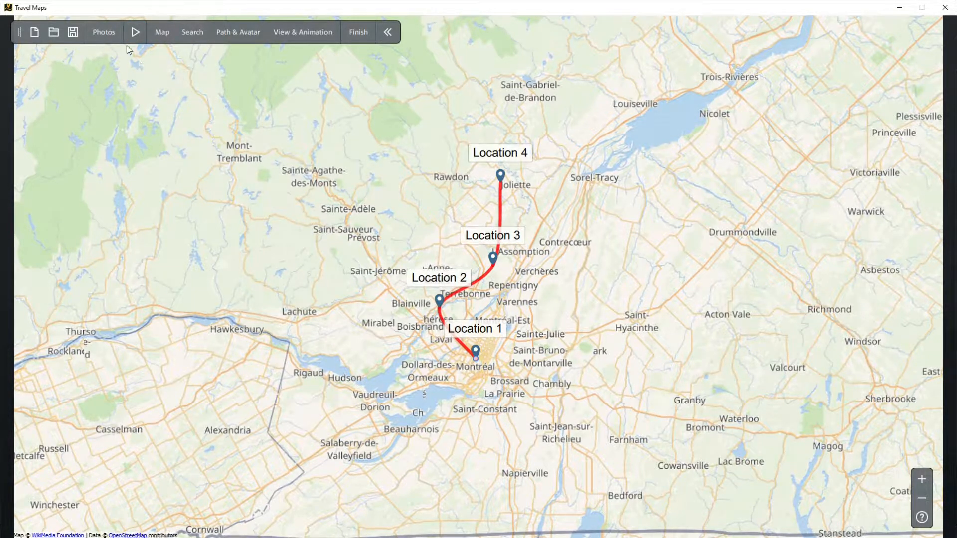
Step: Add both Site 637 photos to the photo selection and try to move the selected photos onto the map
click(109, 34)
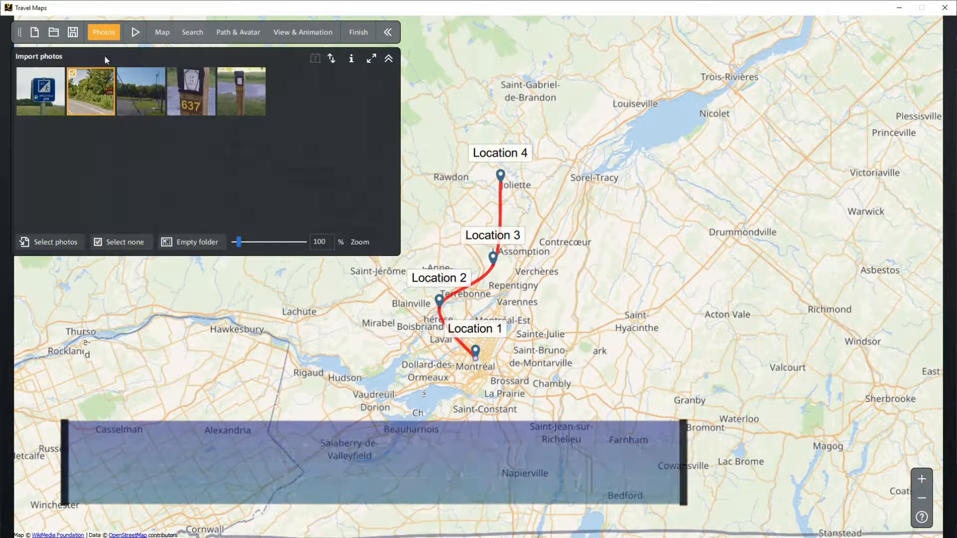
mouse_move(227, 95)
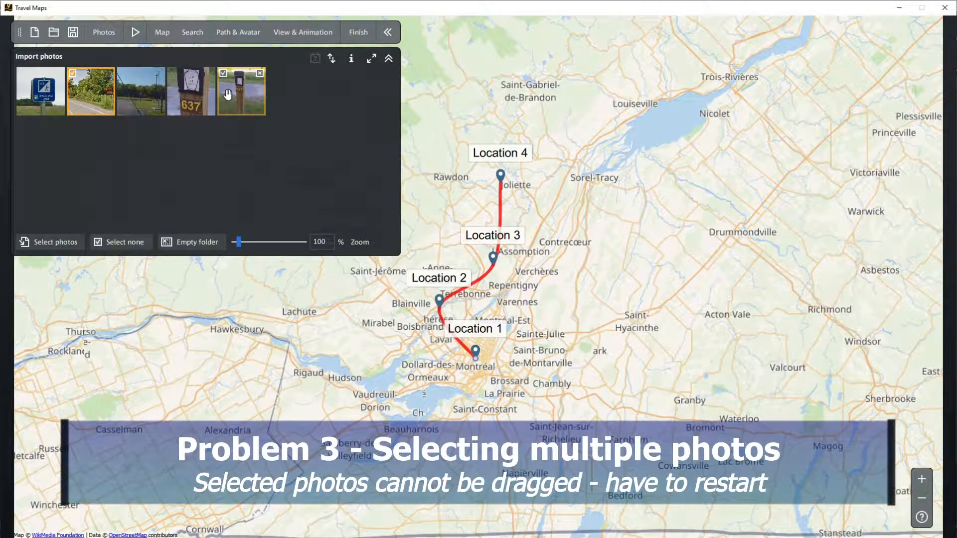
click(200, 95)
click(243, 94)
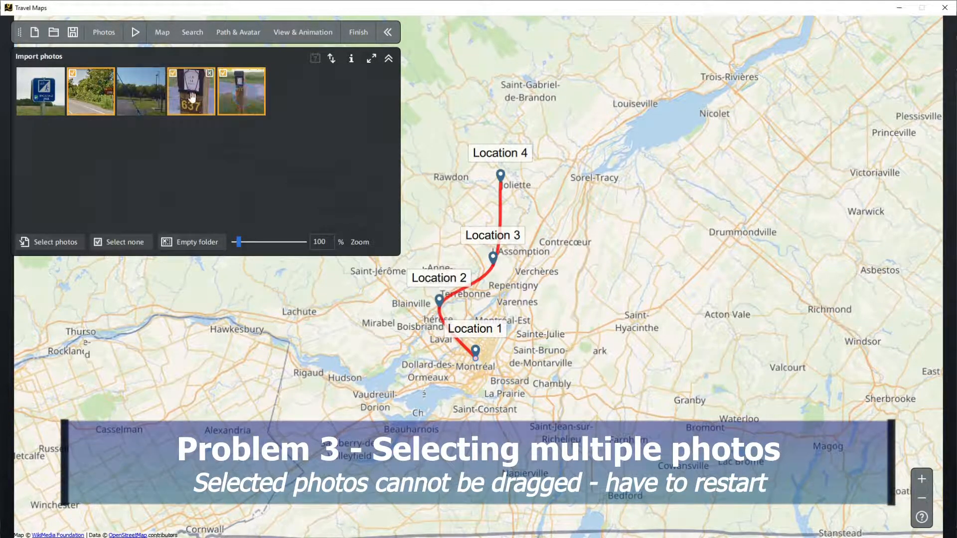
drag(197, 91, 233, 162)
click(92, 162)
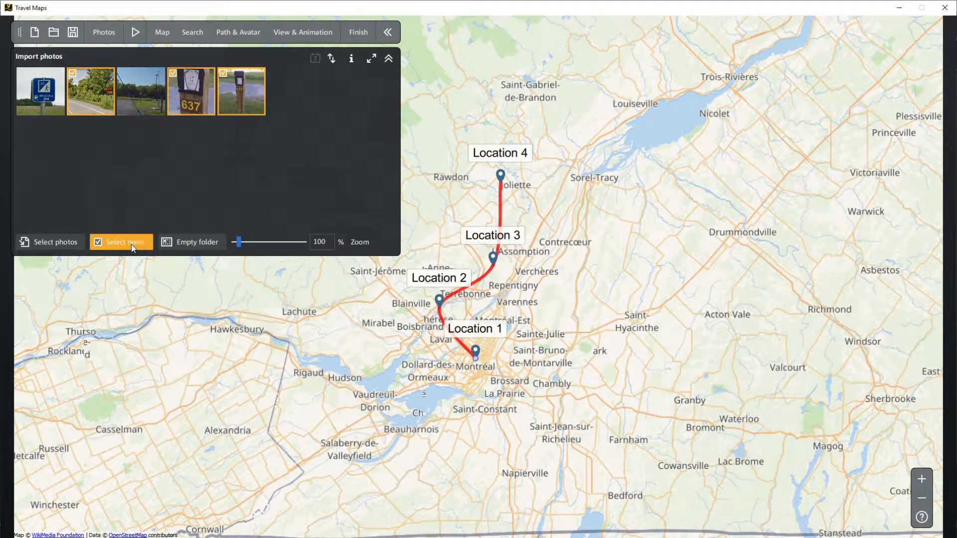
Step: Clear the photo selection, select only the two Site 637 photos and try to place them on the map
click(128, 243)
click(193, 91)
click(234, 94)
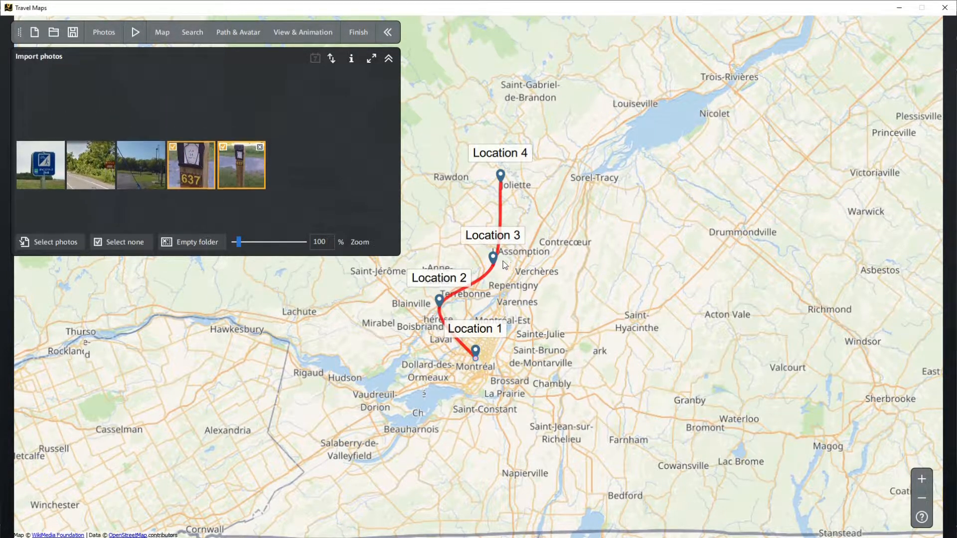
Step: Deselect all photos and select only the cropped Site 637 photo, trying to place it on the map
click(114, 249)
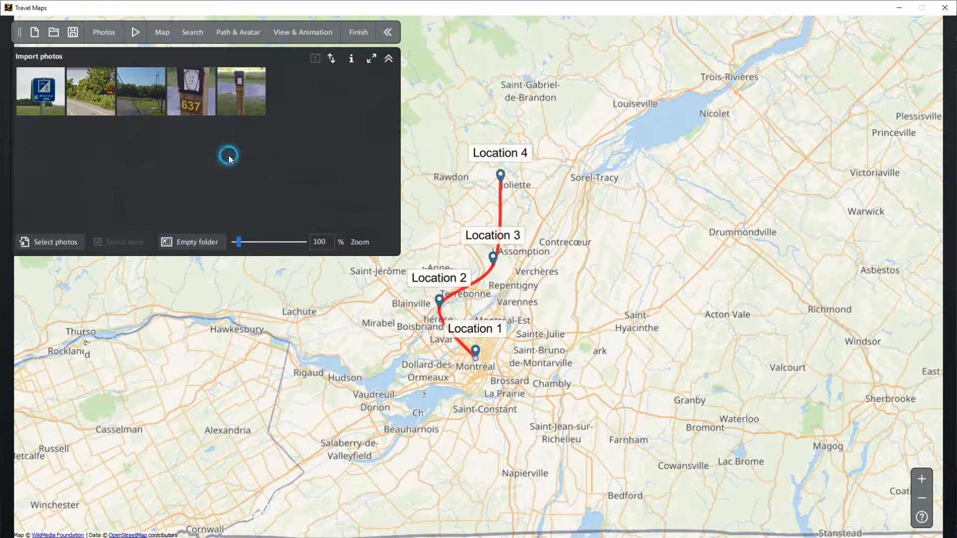
click(193, 93)
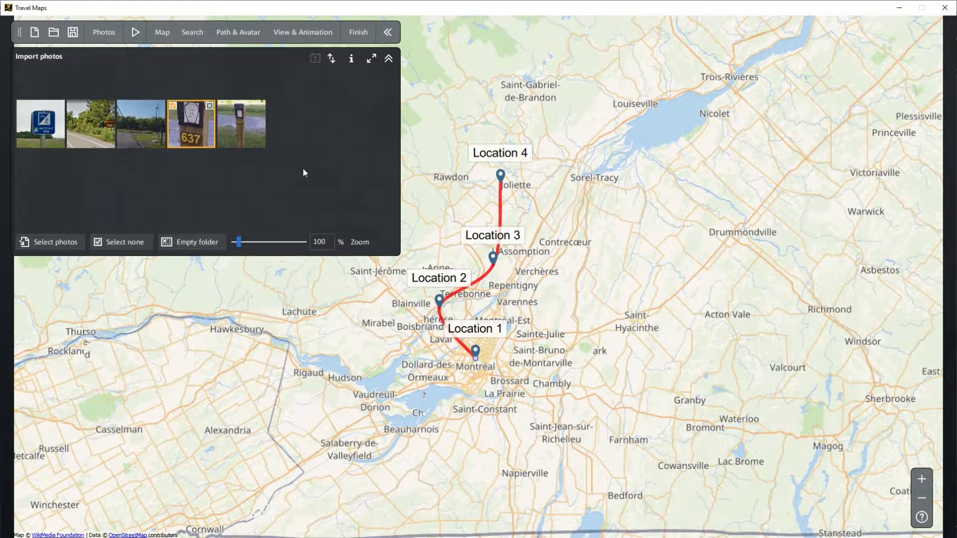
Step: Empty the imported photos folder and import only Site 637.jpg
drag(303, 167, 177, 93)
click(187, 246)
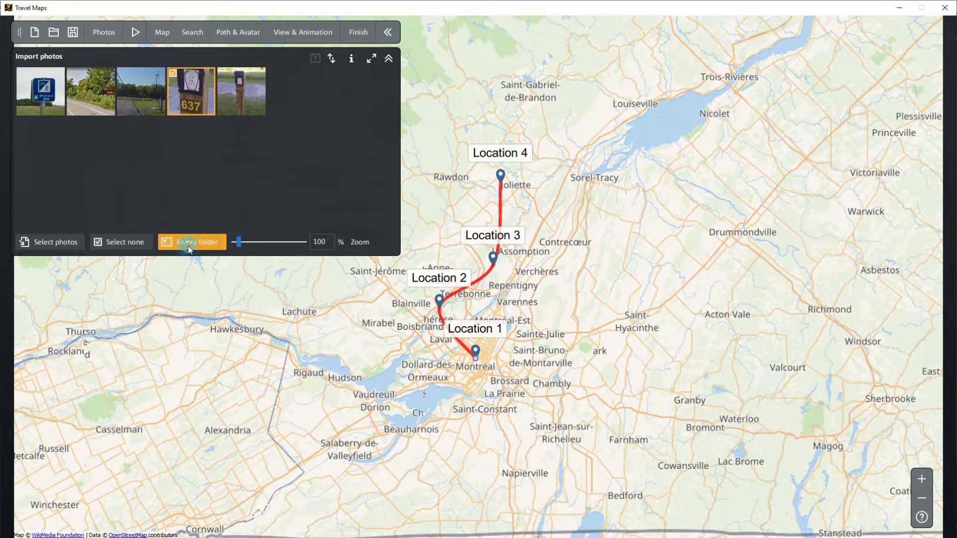
click(46, 237)
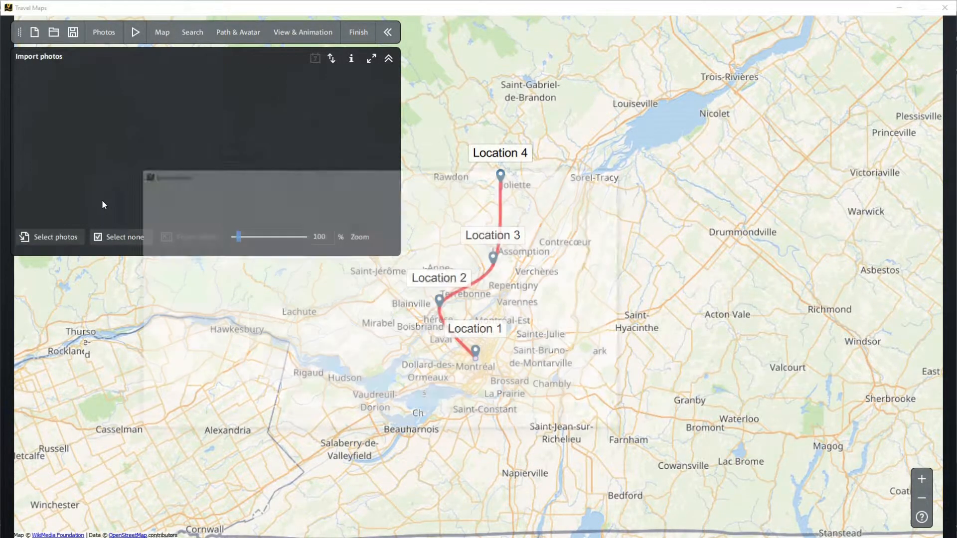
click(521, 314)
double_click(522, 314)
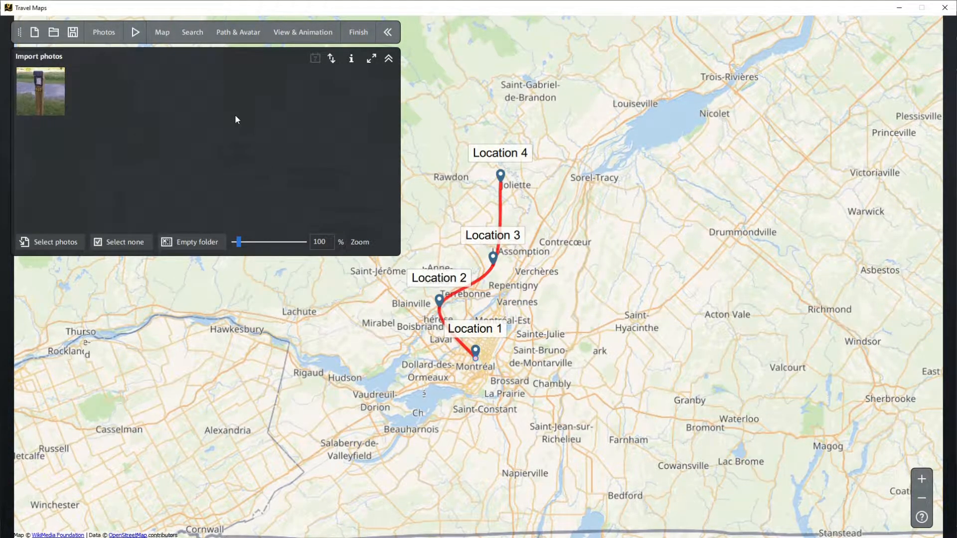
Step: Save the project as Test1 and reopen it from the start screen
click(72, 33)
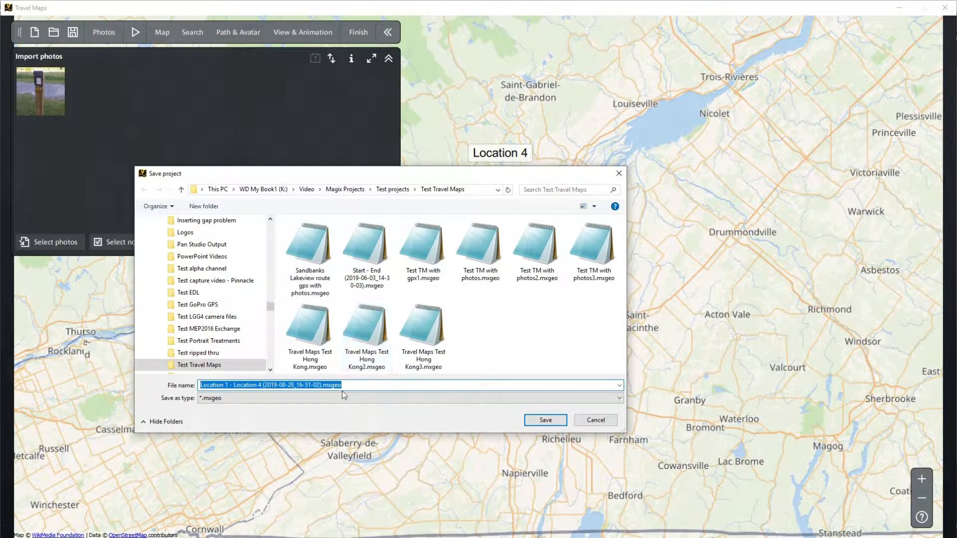
text(Test1)
key(Return)
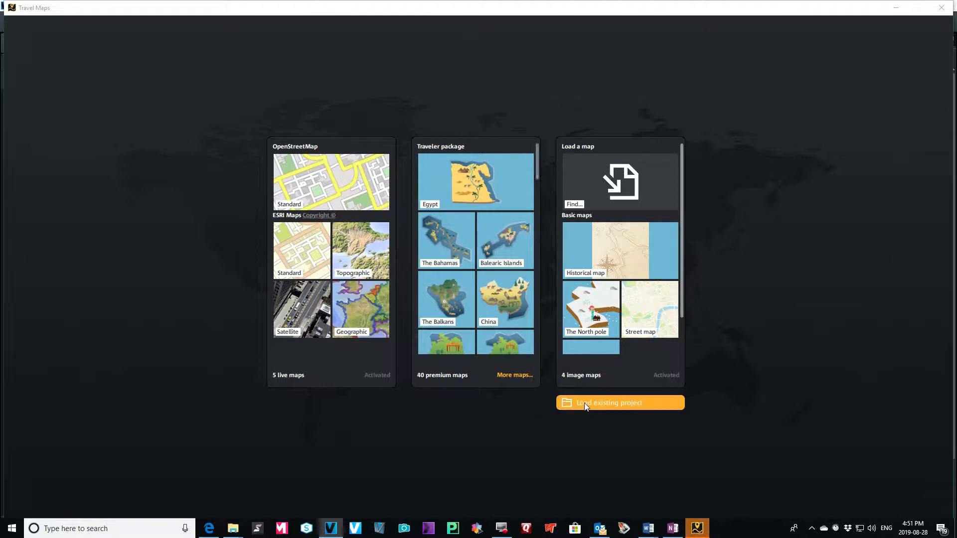
click(580, 402)
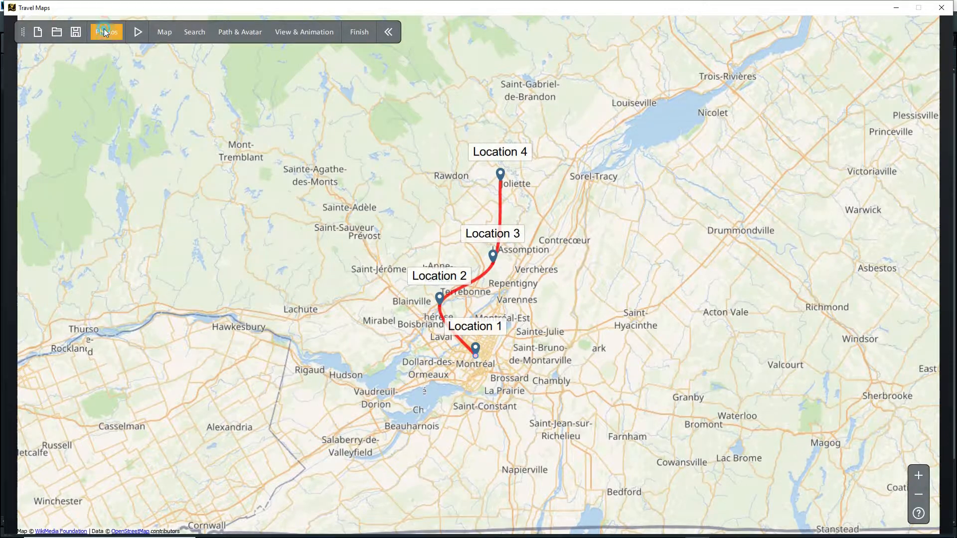
Step: Try to import Site 637.jpg into the reopened project, and import Site 637 cropped.jpg
click(103, 31)
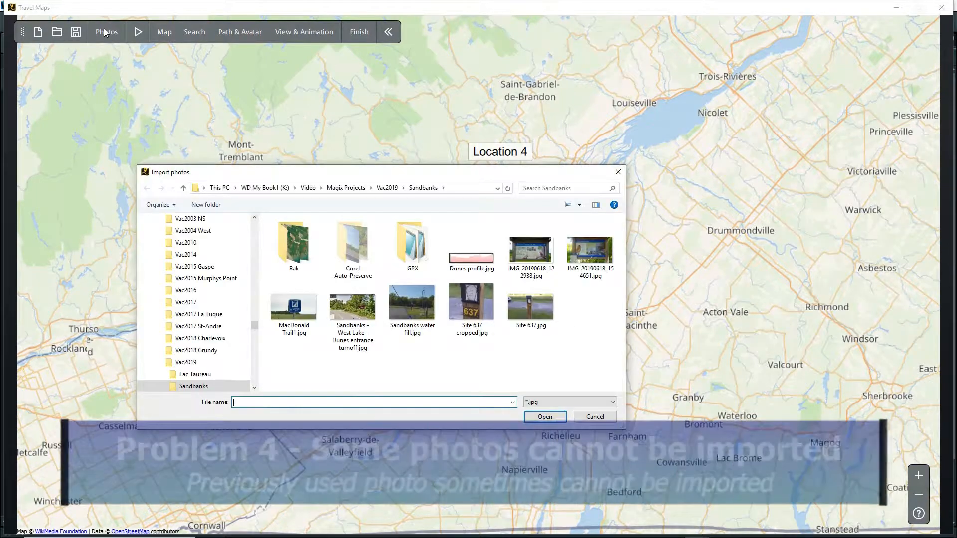
double_click(518, 306)
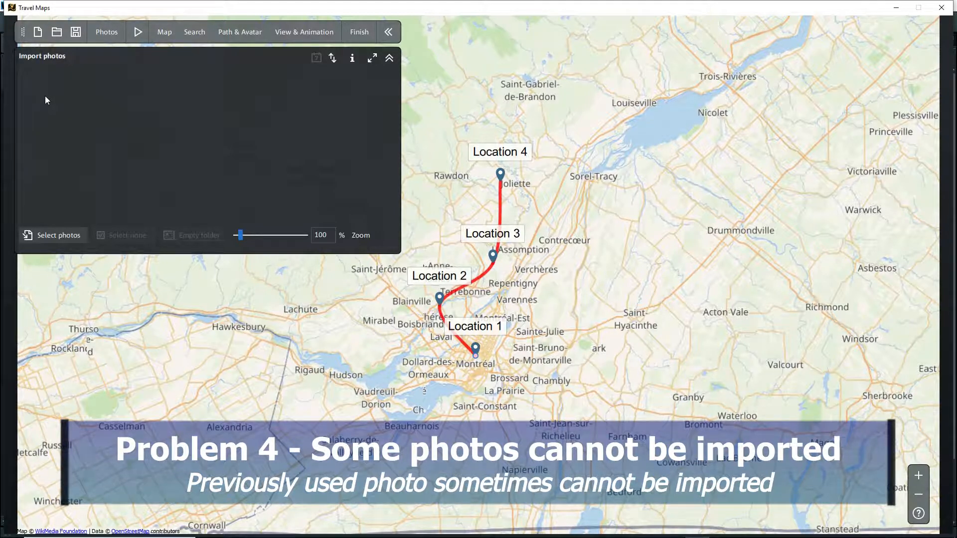
click(51, 243)
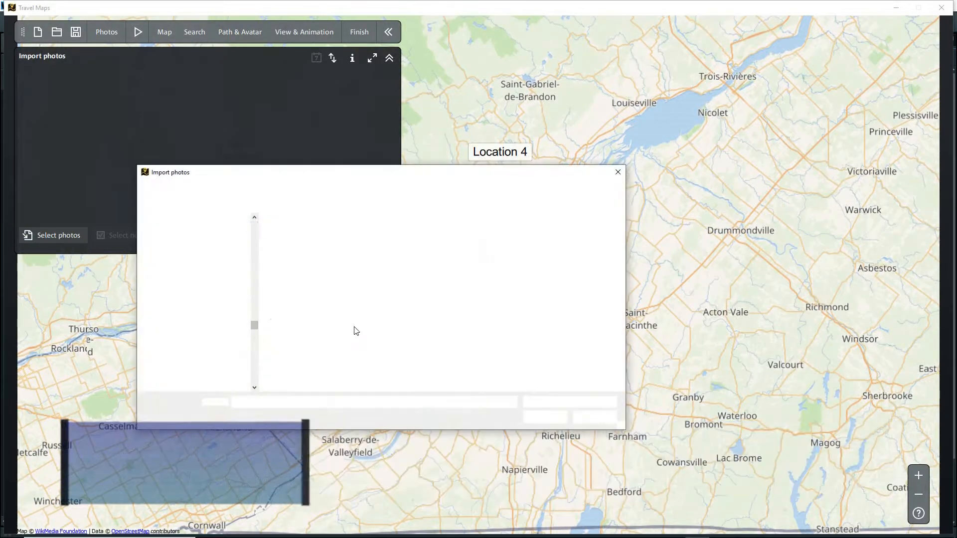
double_click(470, 306)
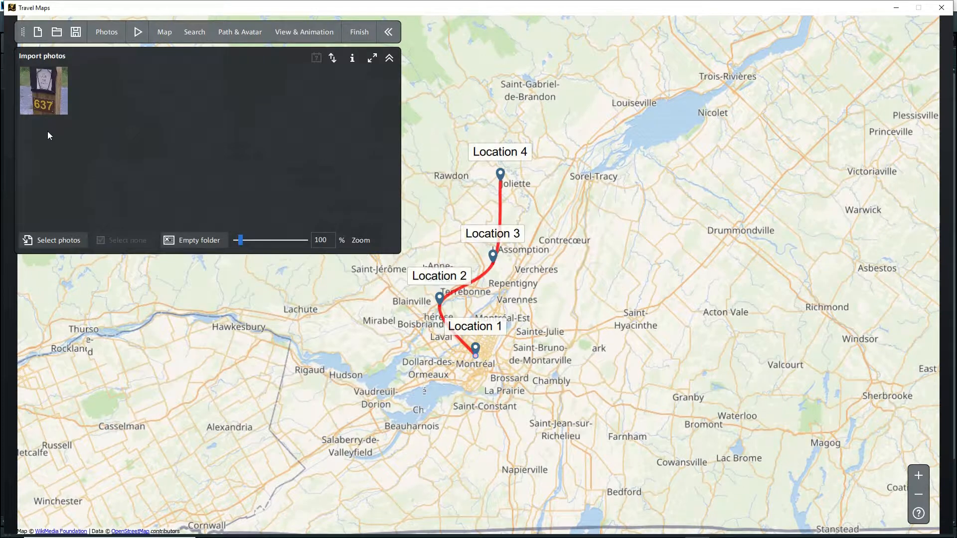
Step: Place the cropped Site 637 photo at Location 2 as a background image
drag(47, 83, 440, 302)
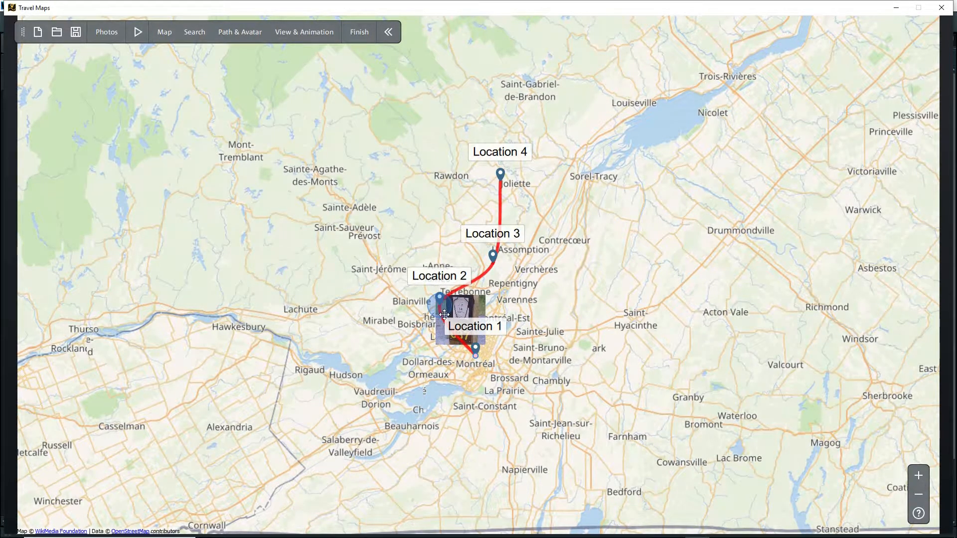
drag(440, 303, 440, 304)
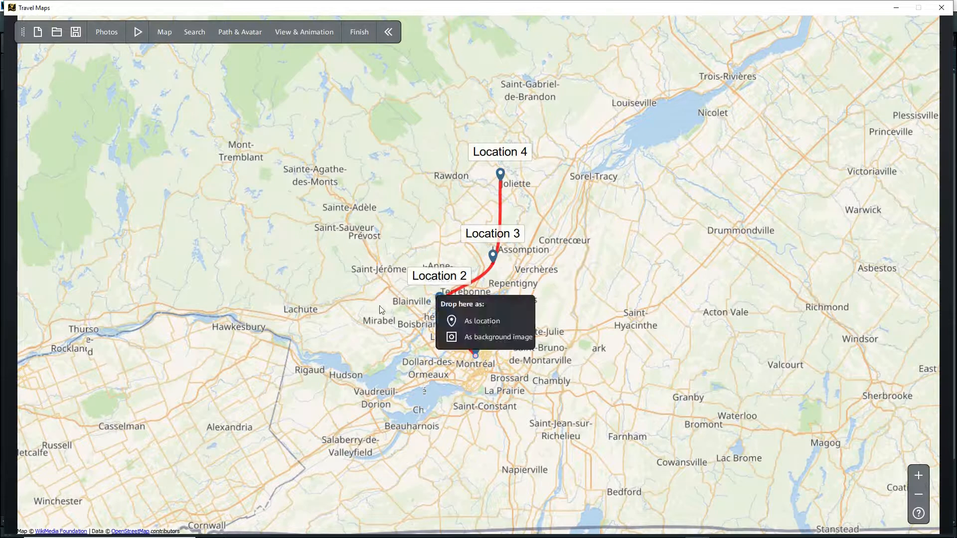
click(451, 338)
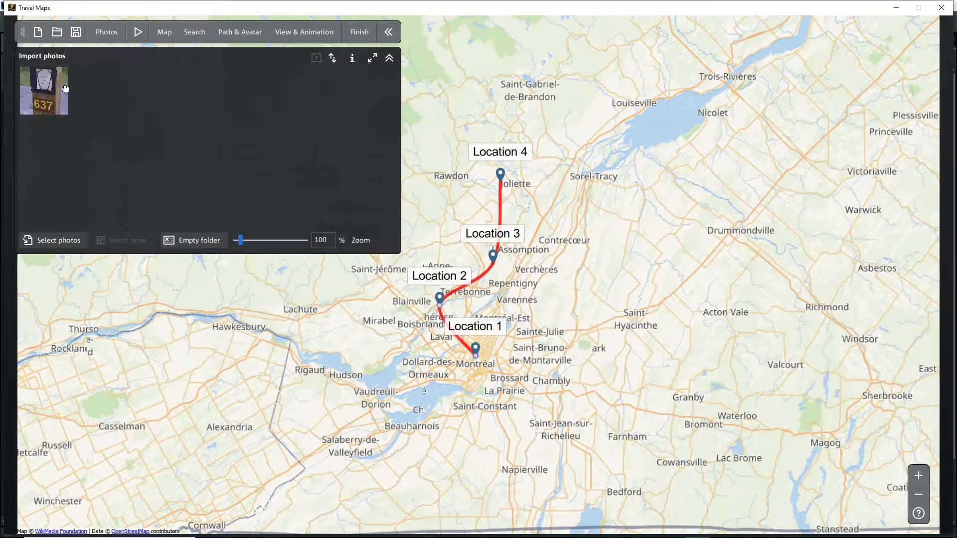
Step: Try once more to import Site 637.jpg from the Sandbanks folder
click(58, 243)
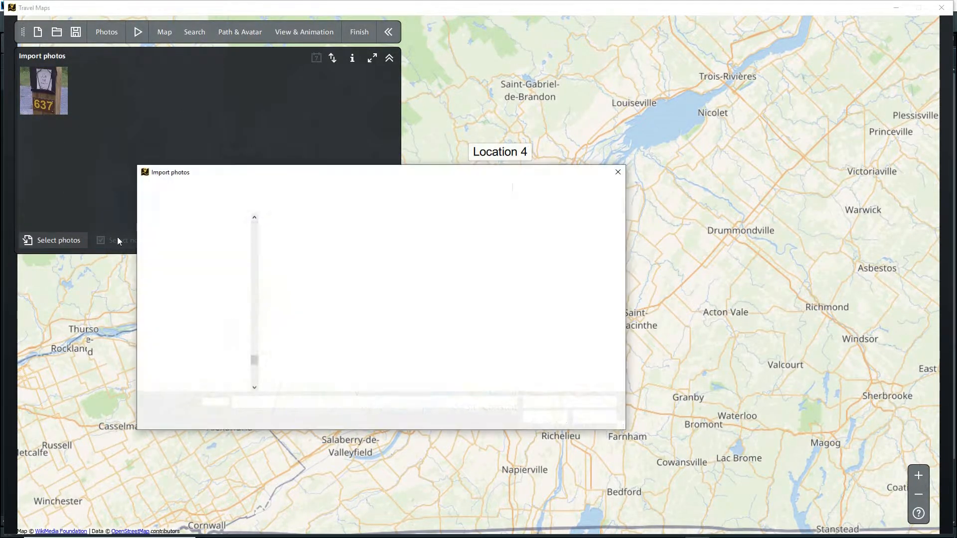
click(537, 309)
click(551, 417)
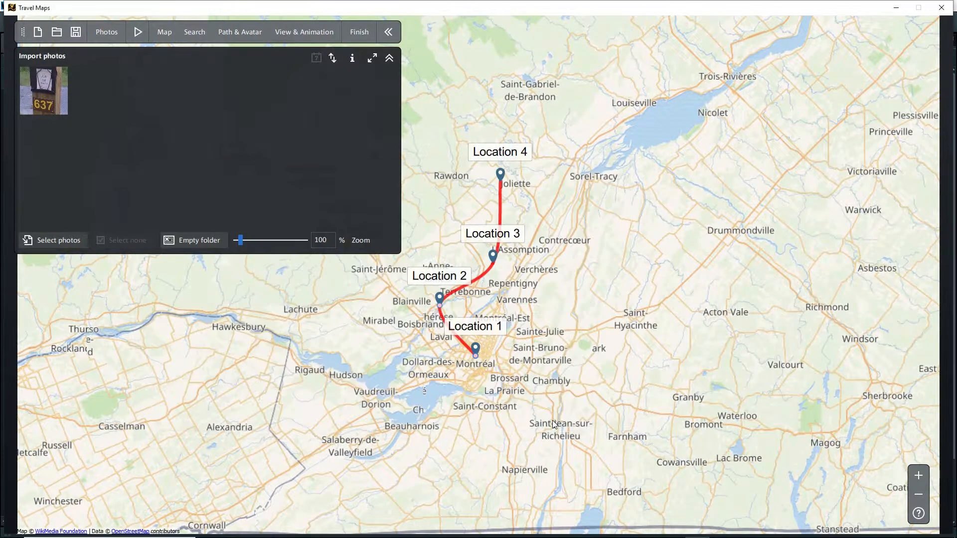
Step: Import MacDonald Trail1.jpg and place it at Location 2 as a background image
click(66, 240)
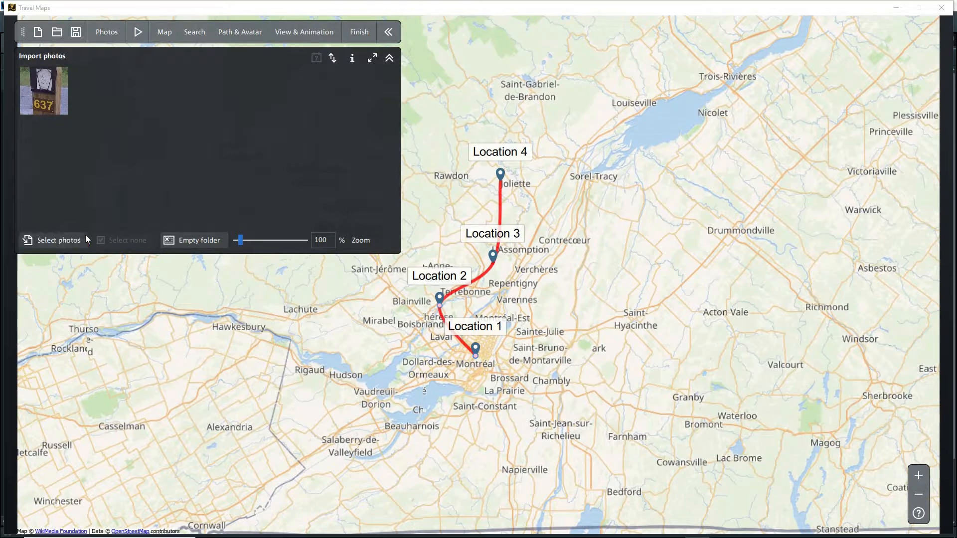
click(292, 310)
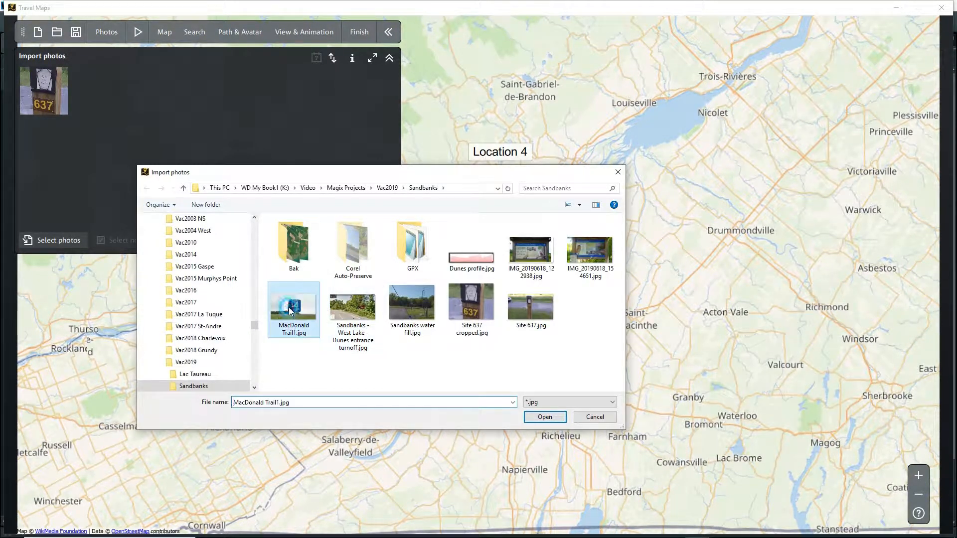
click(545, 417)
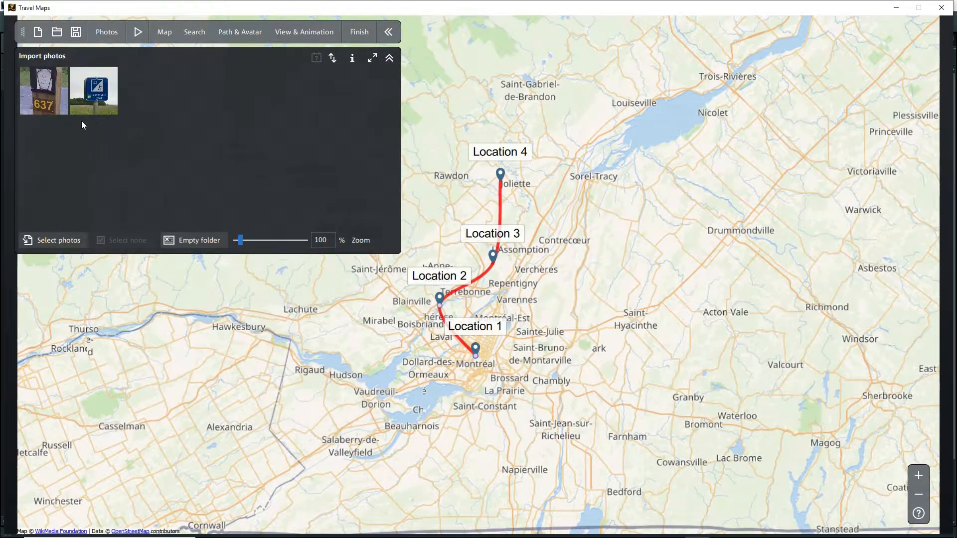
drag(90, 84, 442, 309)
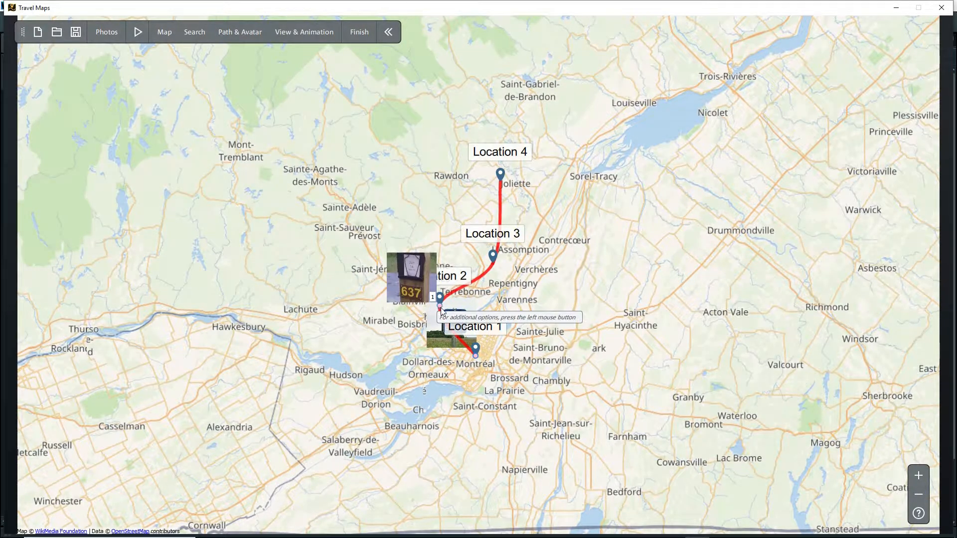
click(440, 309)
click(480, 323)
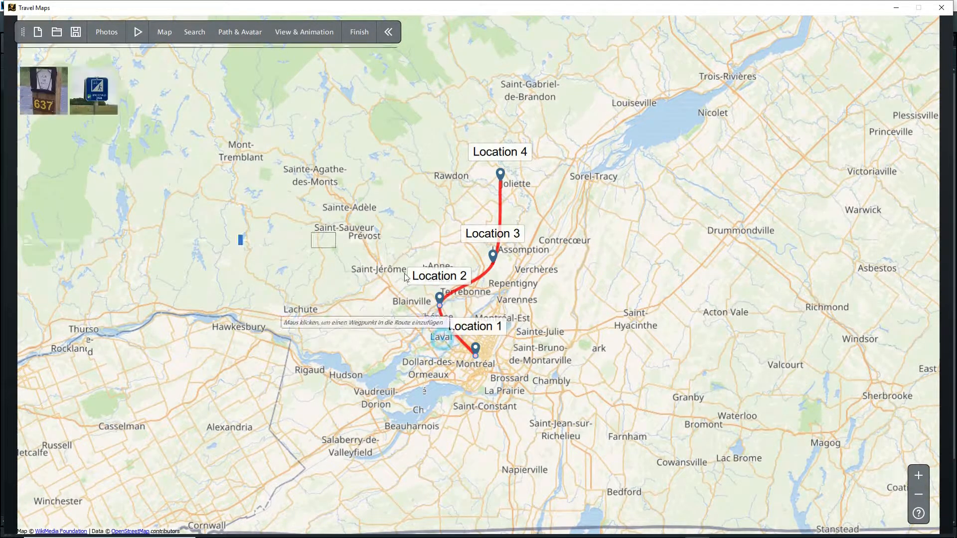
Step: Set the photo display duration to 2 seconds and preview the route animation
click(286, 32)
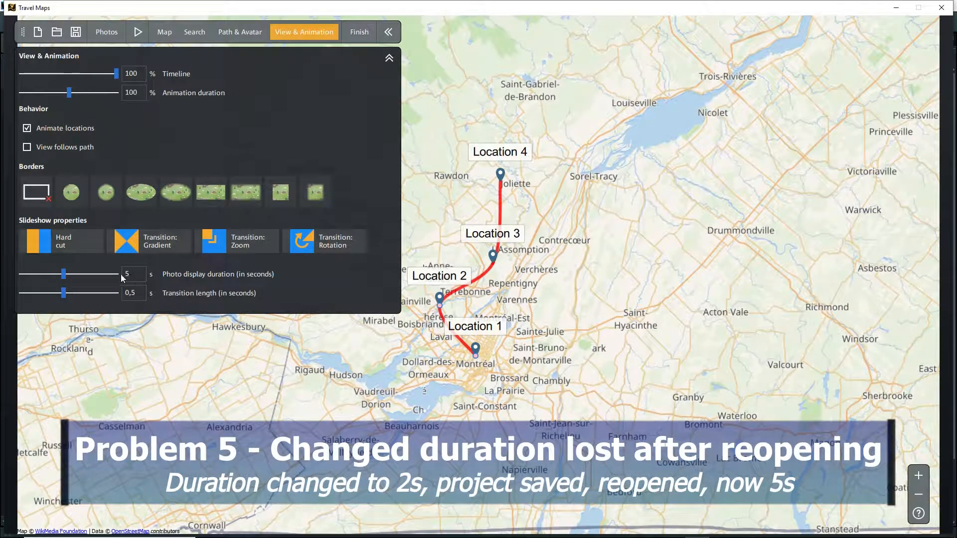
drag(65, 274, 40, 274)
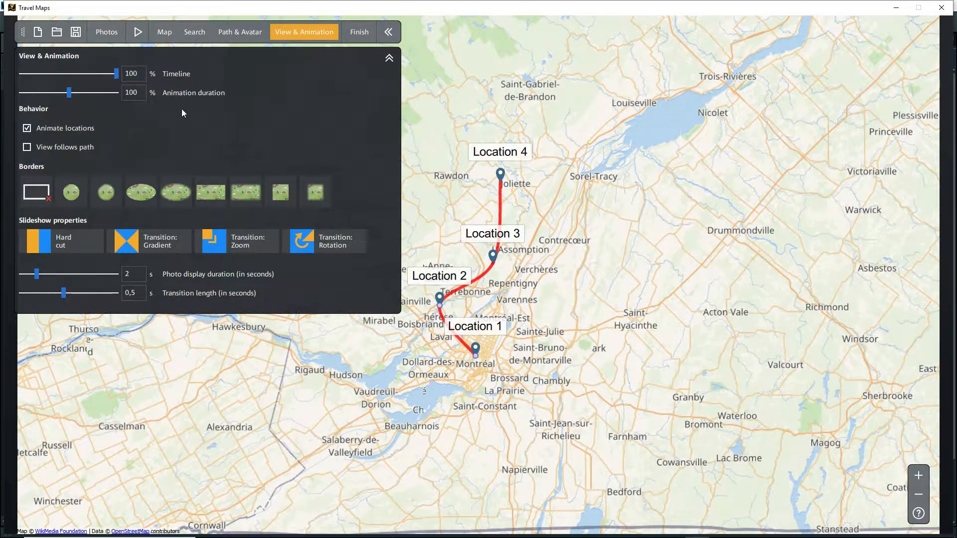
click(137, 32)
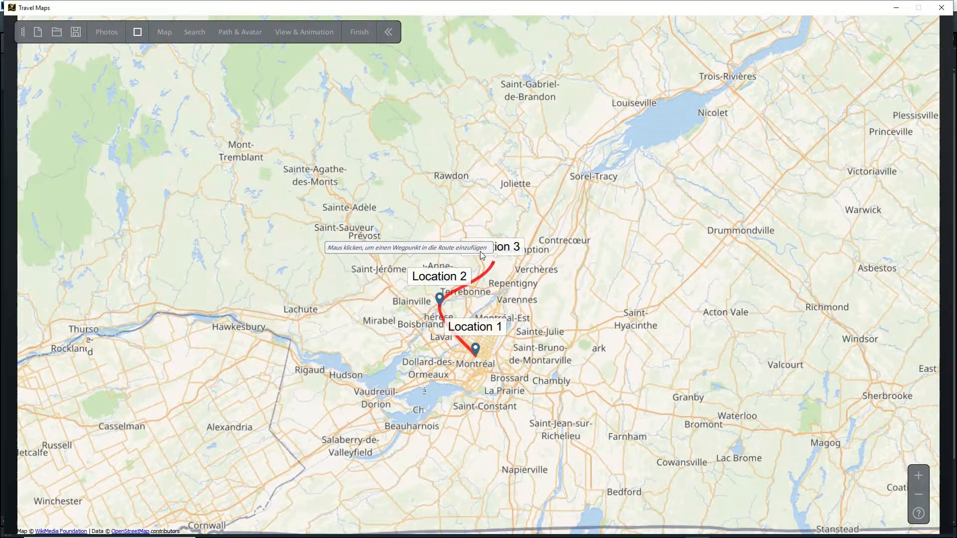
click(138, 33)
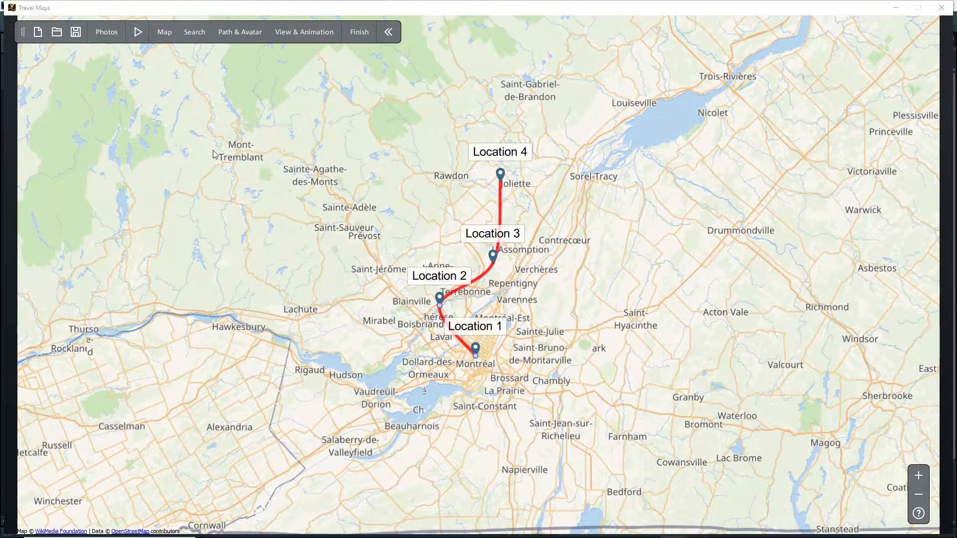
Step: Turn off the line property for the complete route so its segments run straight between the locations
click(257, 34)
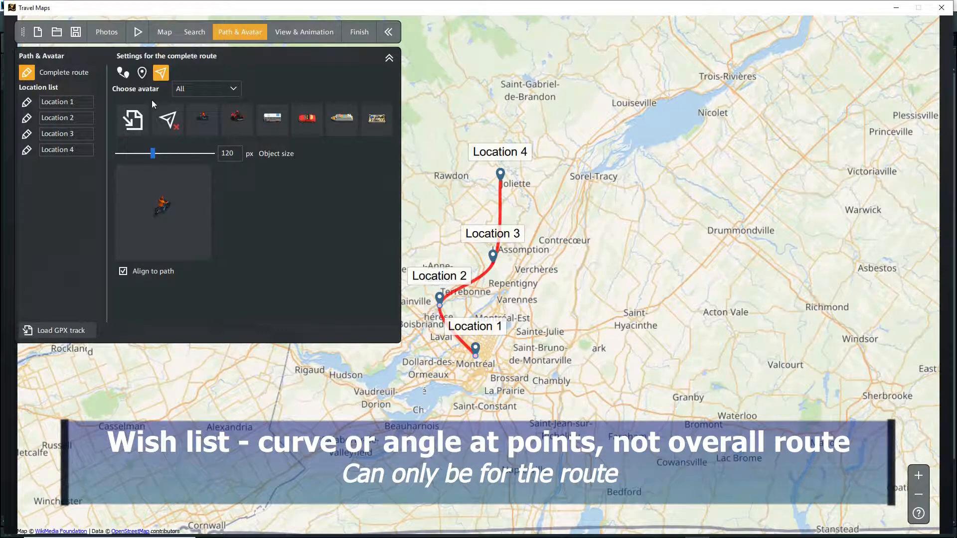
click(120, 74)
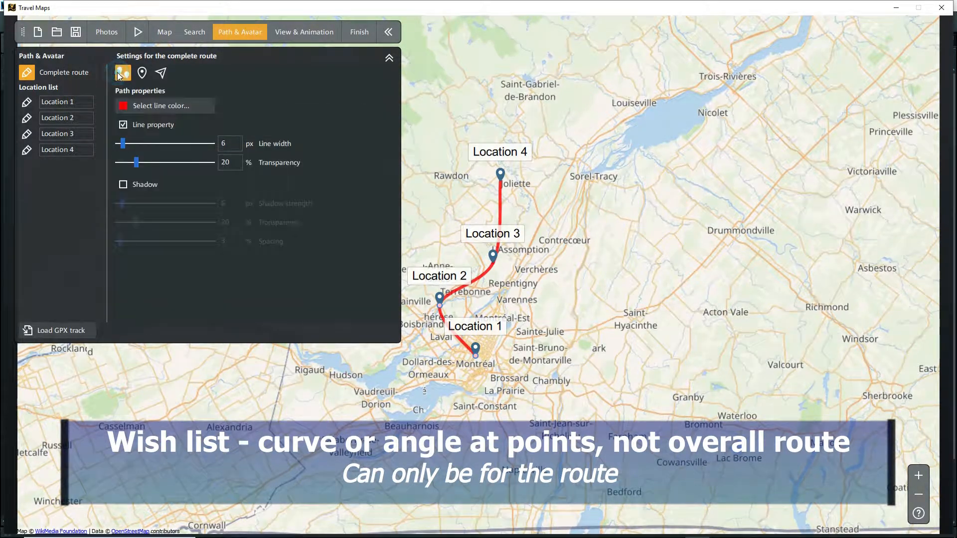
click(123, 125)
click(127, 126)
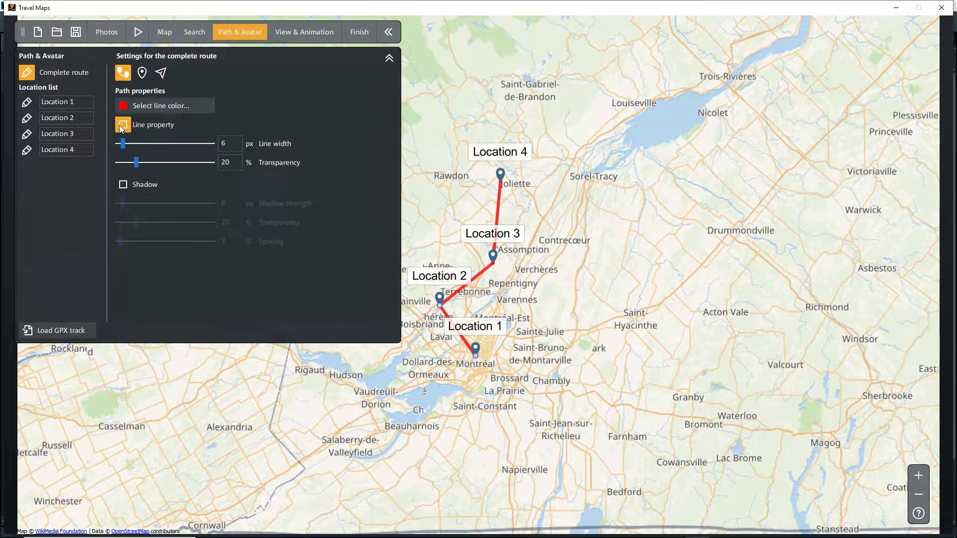
Step: Examine the individual settings of Location 1 and go back to the complete route's settings
click(30, 103)
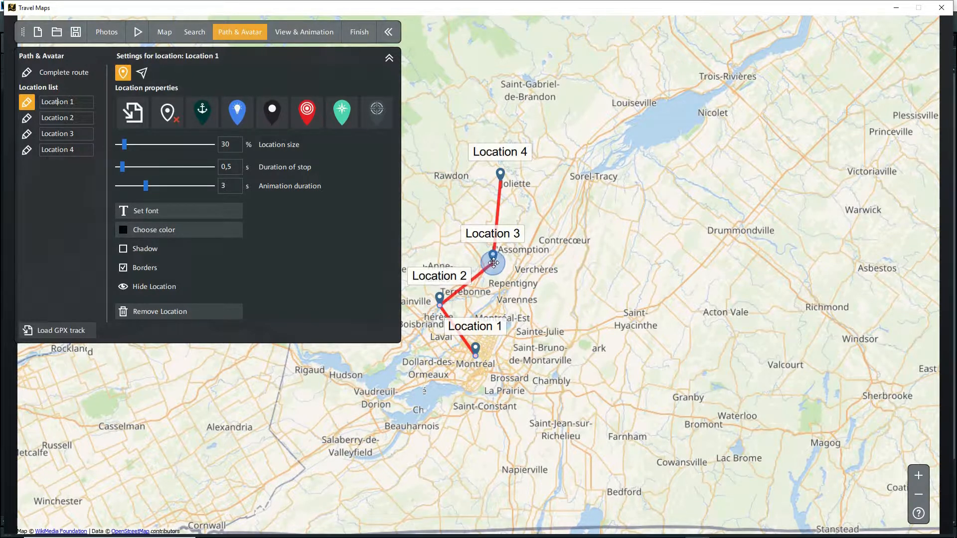
click(27, 72)
click(125, 266)
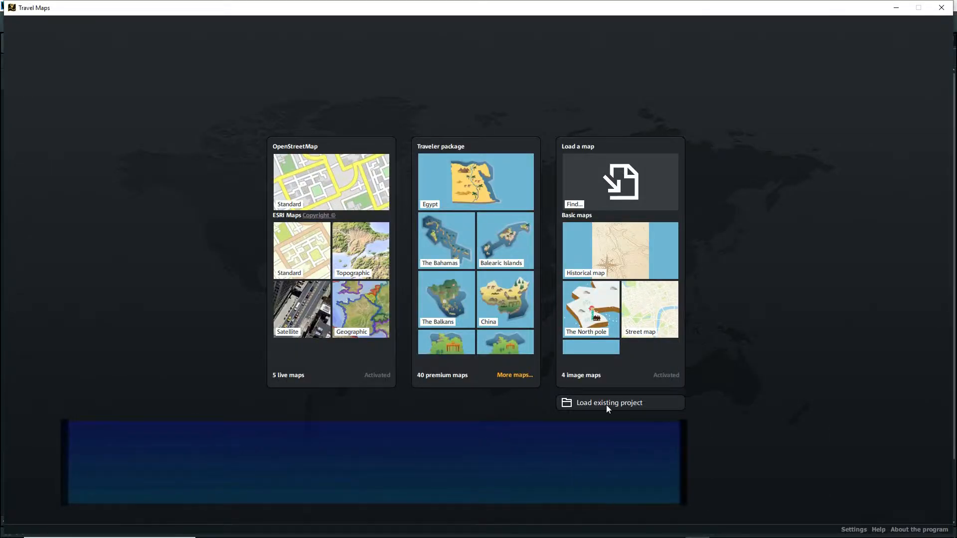
Step: Load the existing project with the lakeside track and toggle the visibility of its second location
click(606, 403)
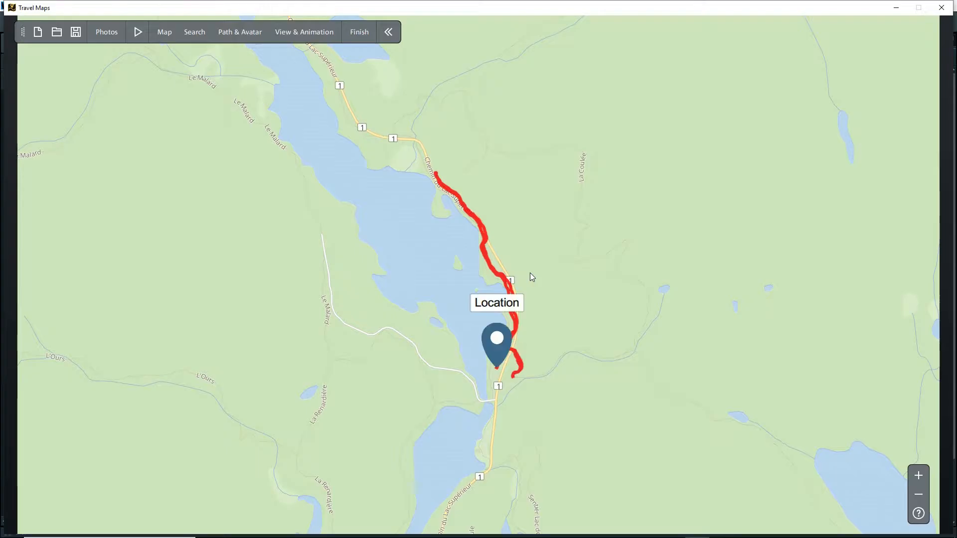
click(229, 36)
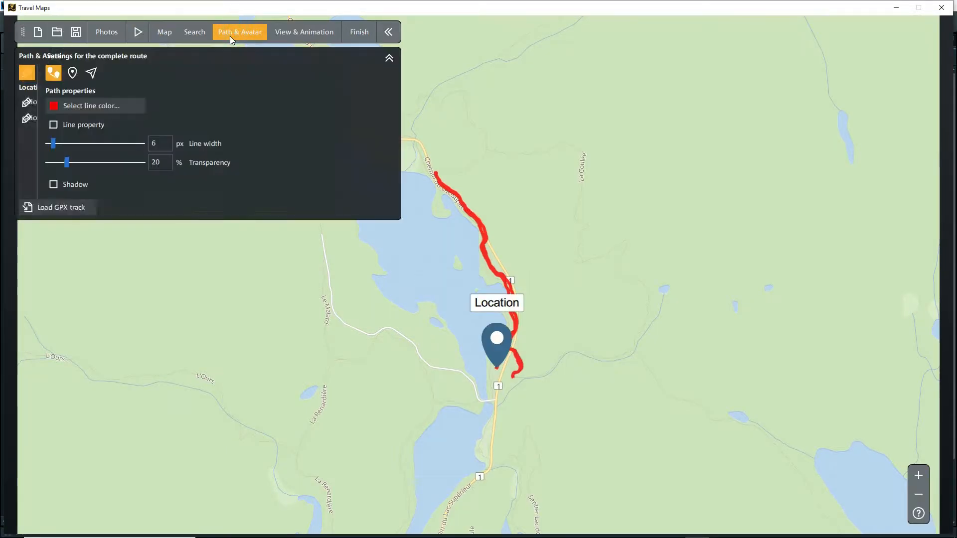
click(92, 117)
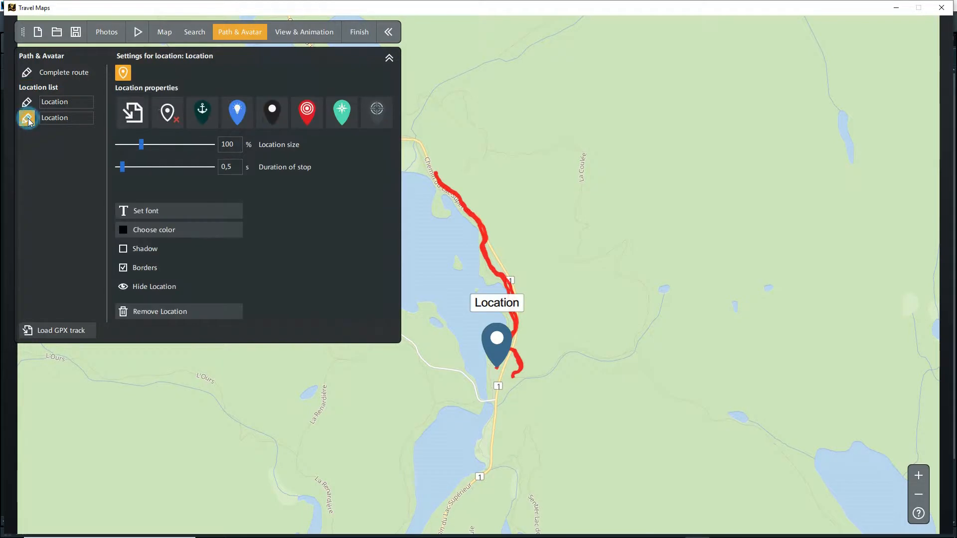
click(28, 118)
click(353, 118)
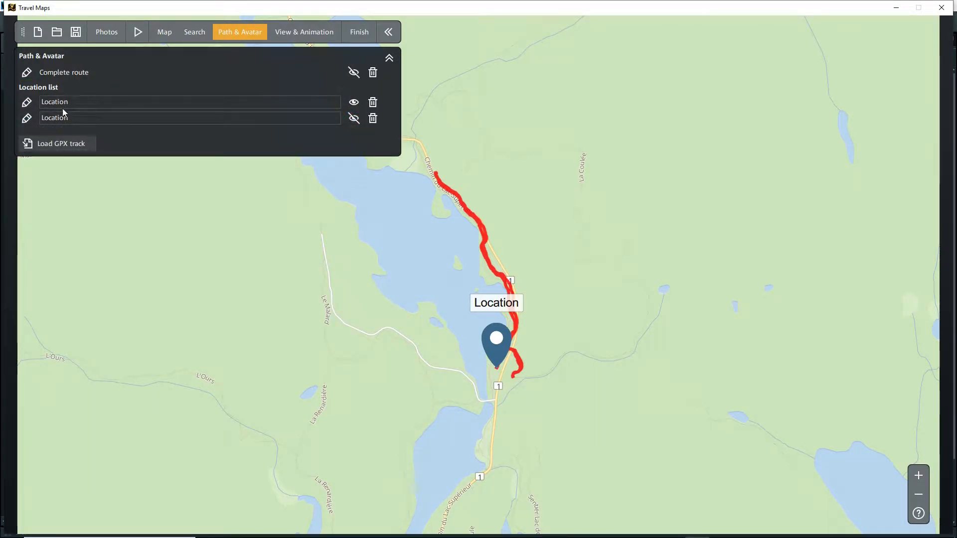
Step: Preview the route animation and import the photo MacDonald Trail1.jpg
click(137, 33)
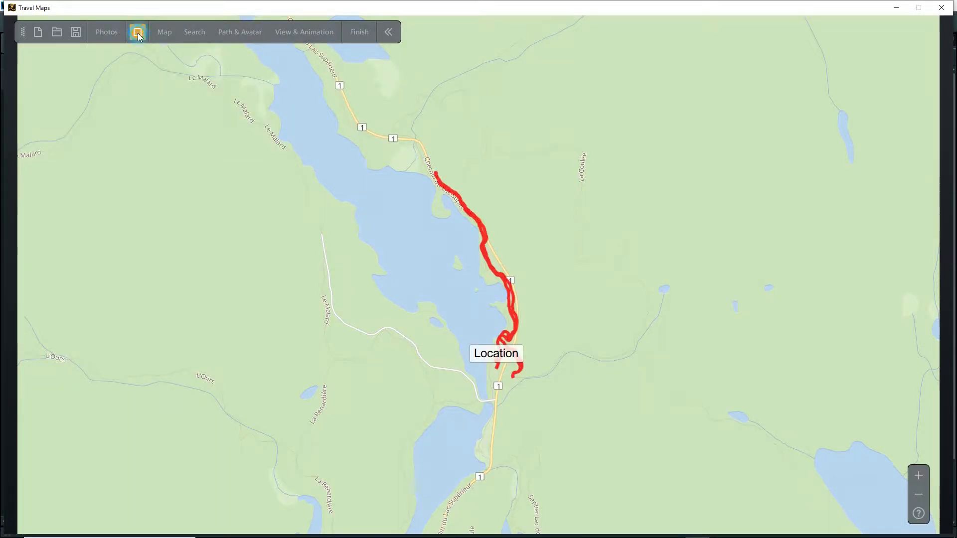
click(105, 31)
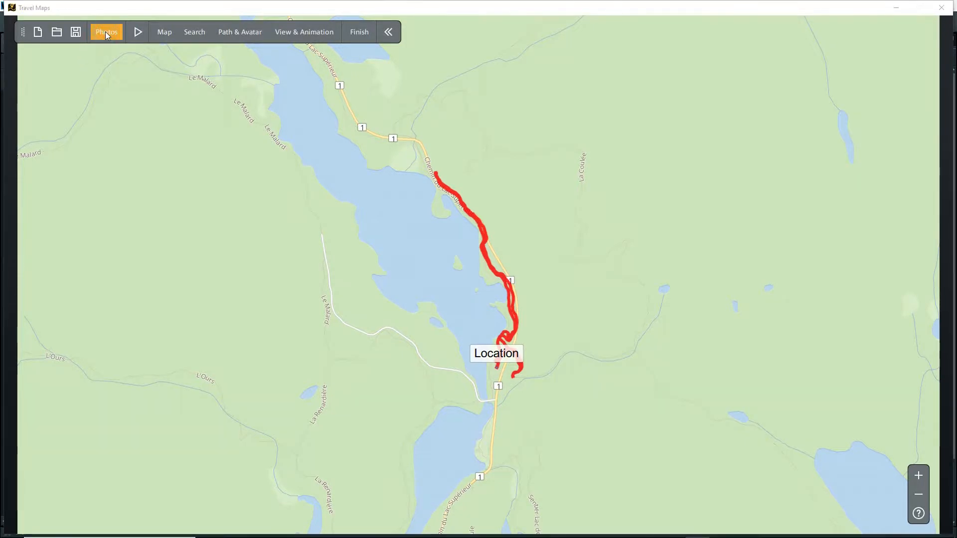
double_click(293, 306)
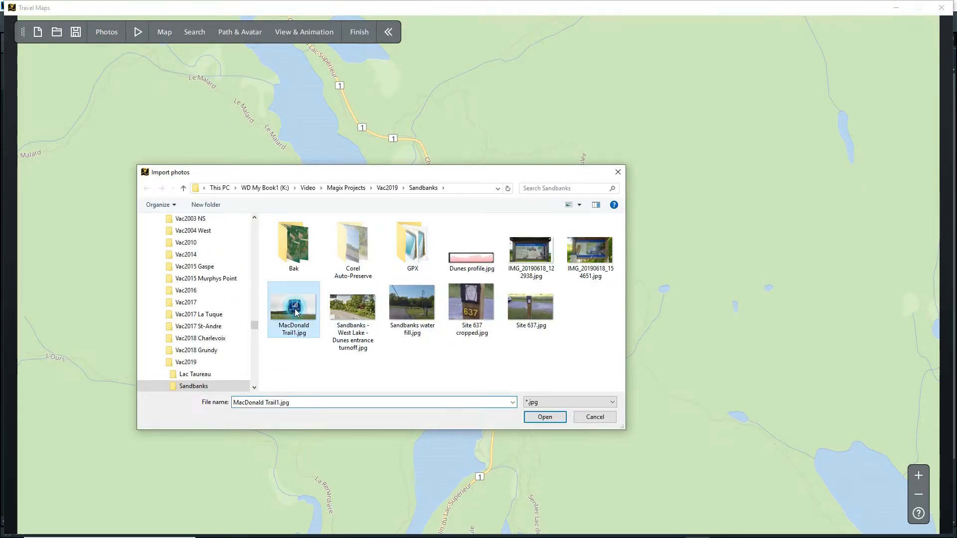
Step: Try to place the imported sign photo on the map at the first location, and preview the route animation
drag(34, 86, 494, 368)
drag(514, 337, 480, 224)
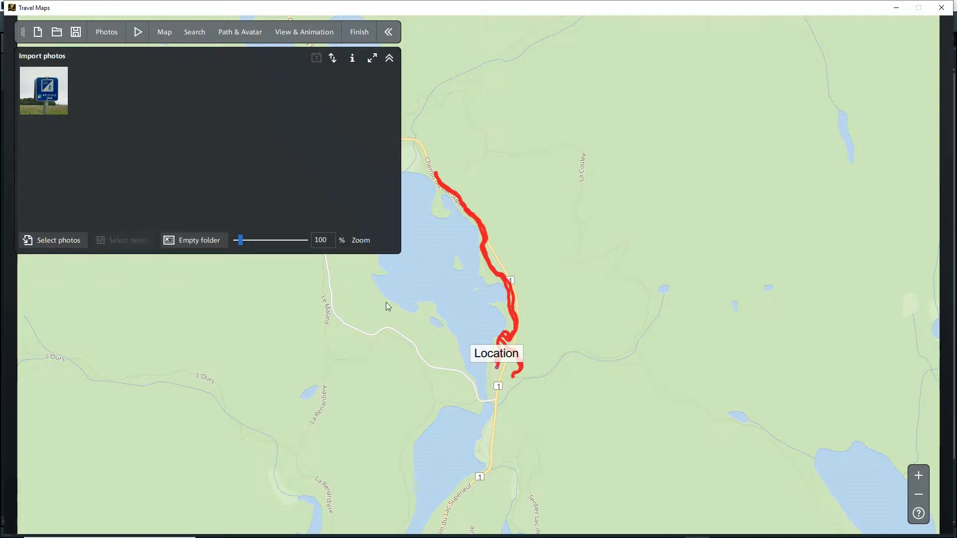
mouse_move(43, 87)
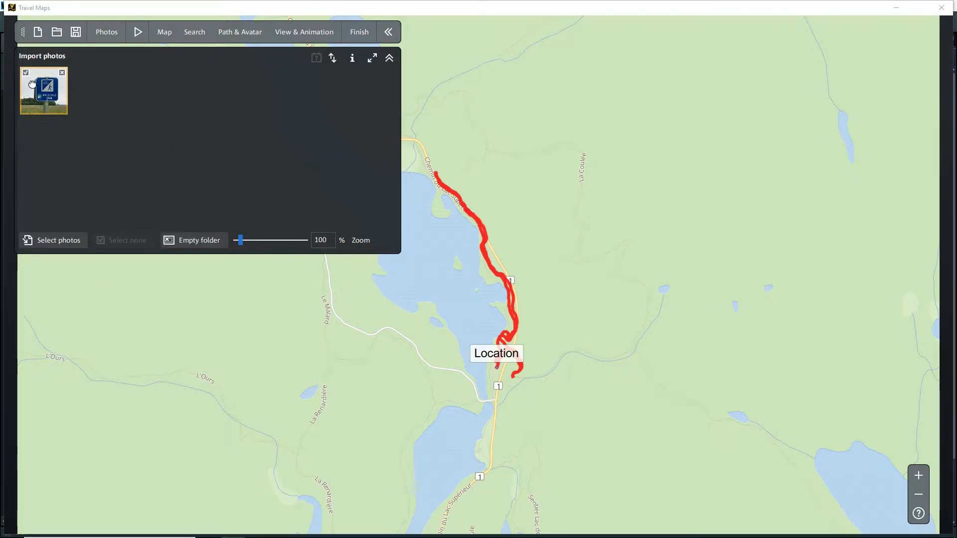
drag(43, 88, 498, 369)
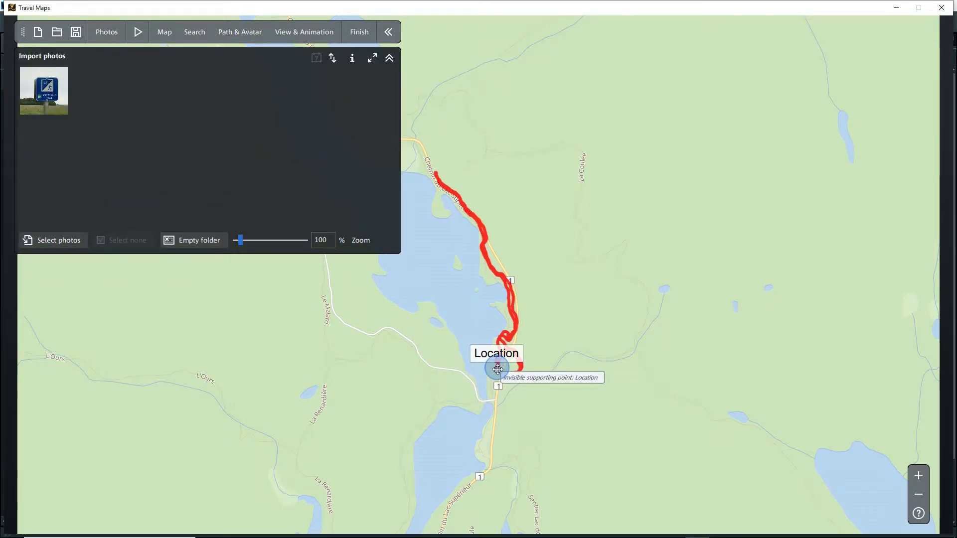
click(138, 32)
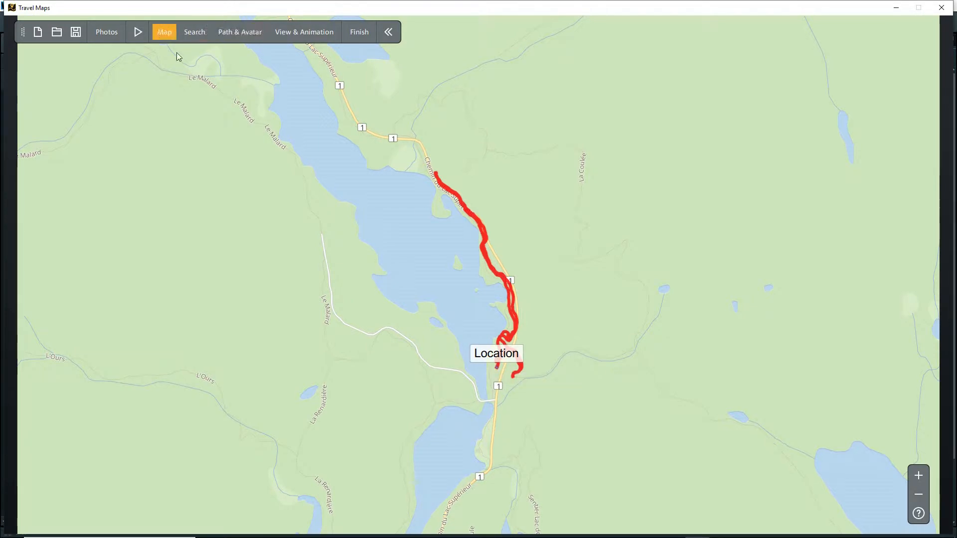
click(107, 32)
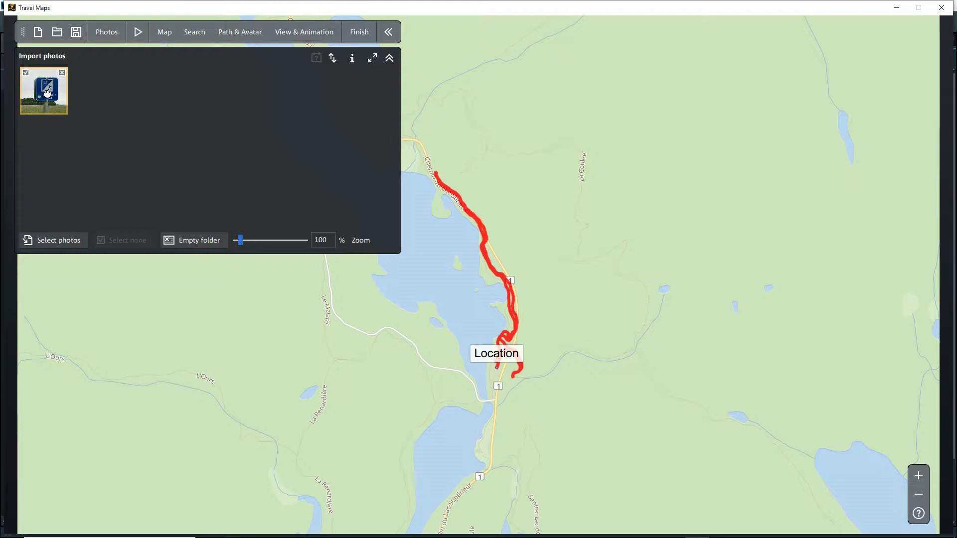
Step: Mark the first location with a photo callout whose tail is at the lower right, using Site 637.jpg, and preview the animation
click(240, 32)
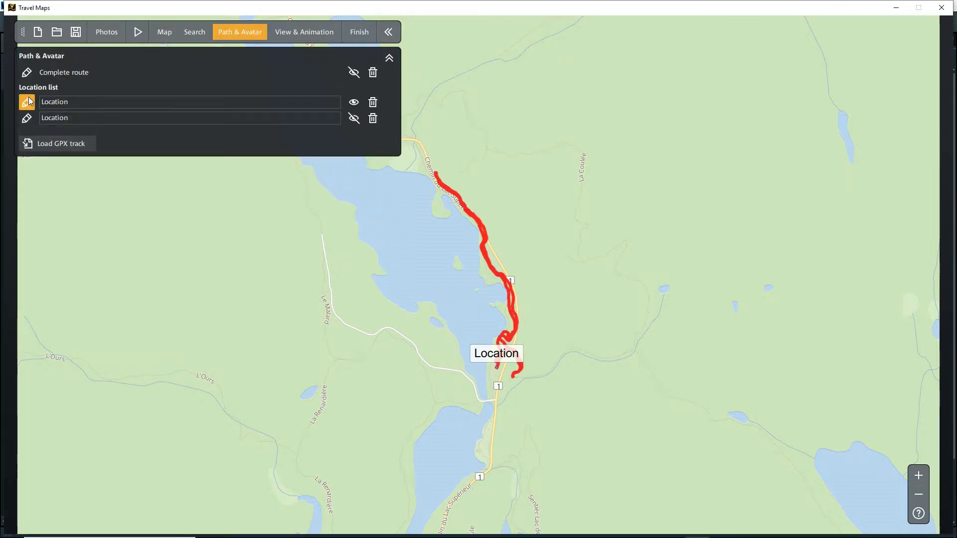
click(26, 102)
scroll(214, 117, down, 5)
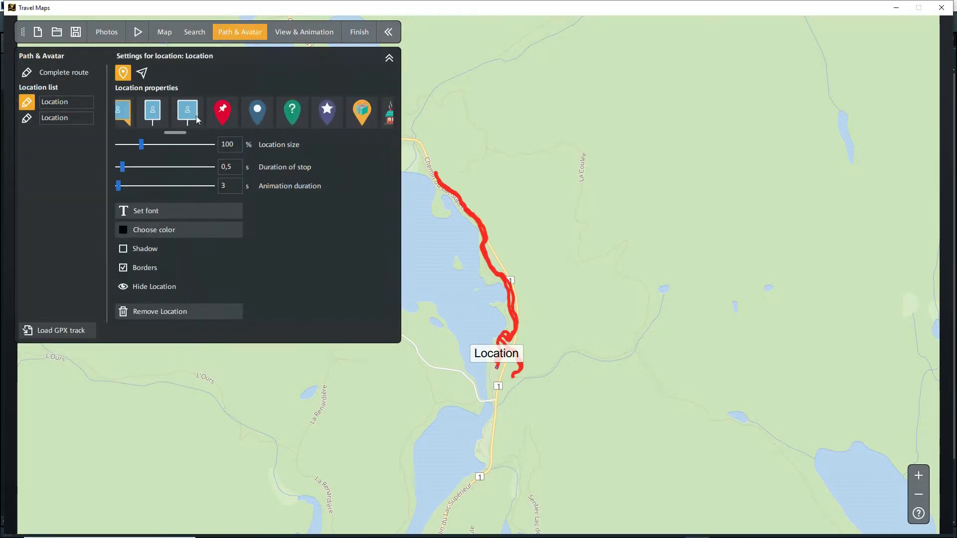
click(229, 119)
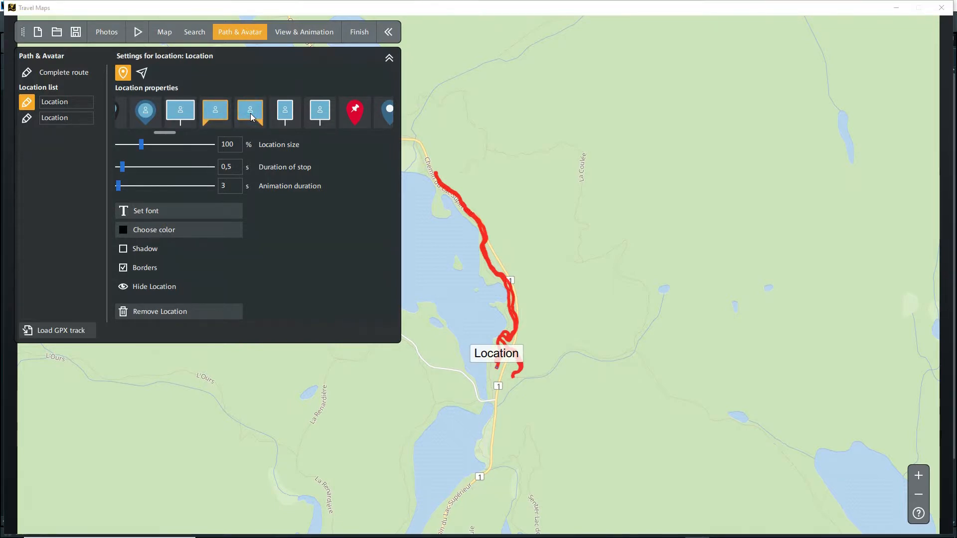
click(530, 306)
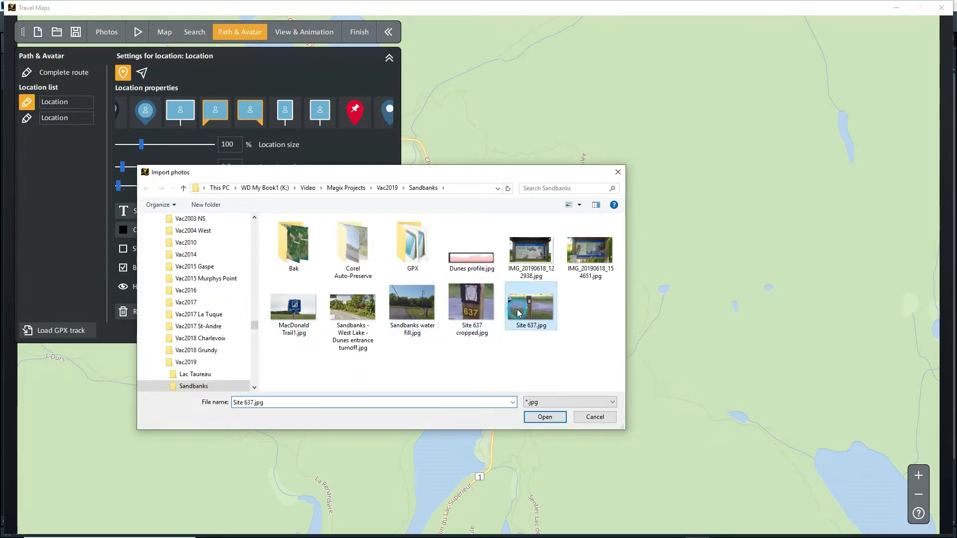
click(545, 417)
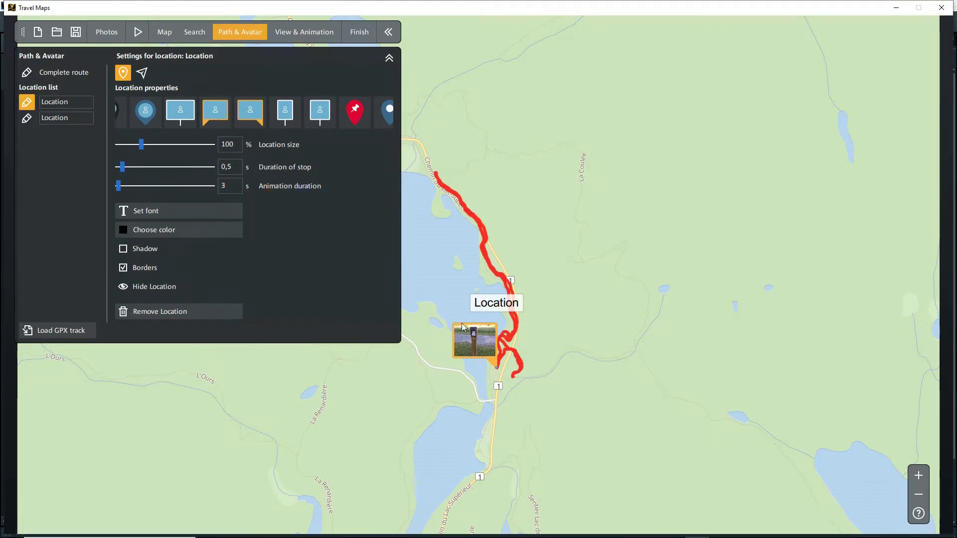
click(138, 32)
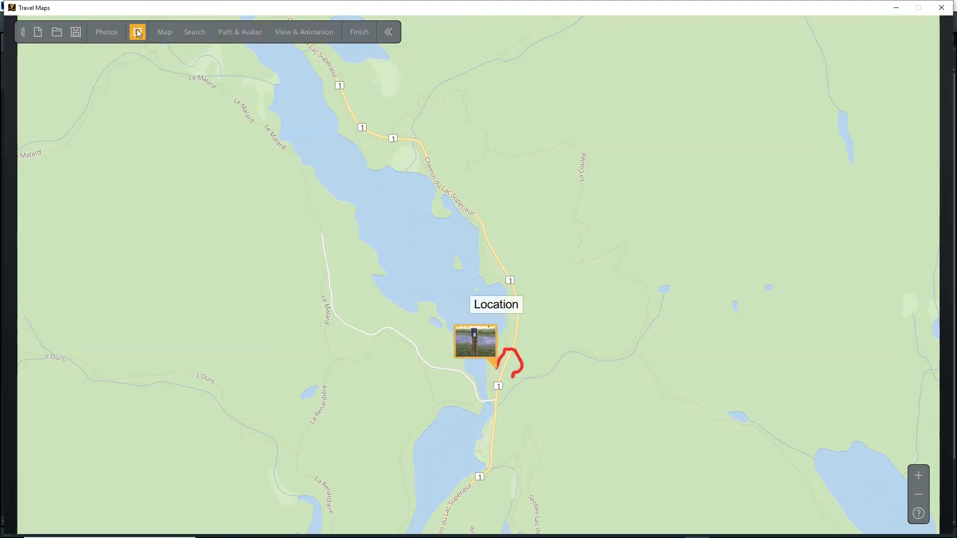
click(140, 32)
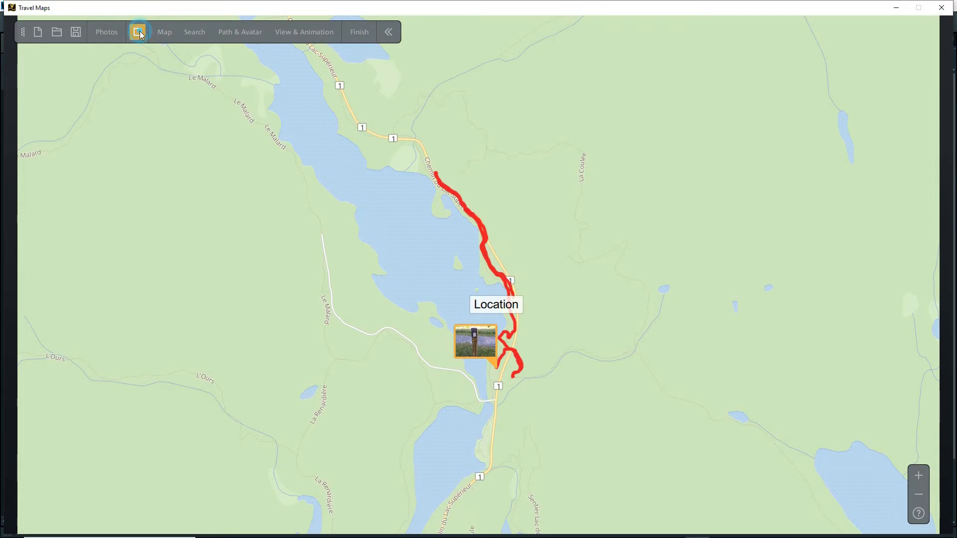
Step: Try to put the imported sign photo on the first location and switch its marker to the callout with the lower-left tail
click(105, 33)
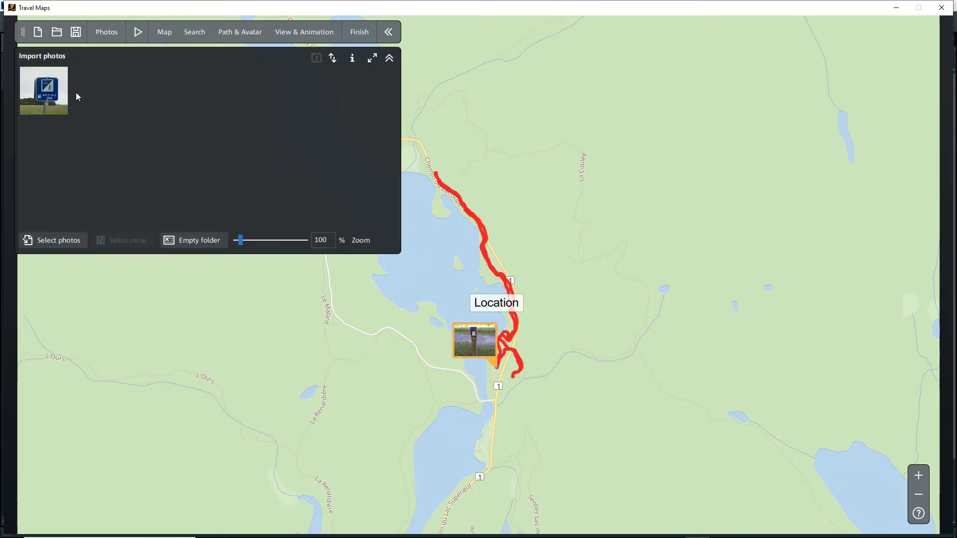
drag(49, 95, 498, 368)
click(238, 32)
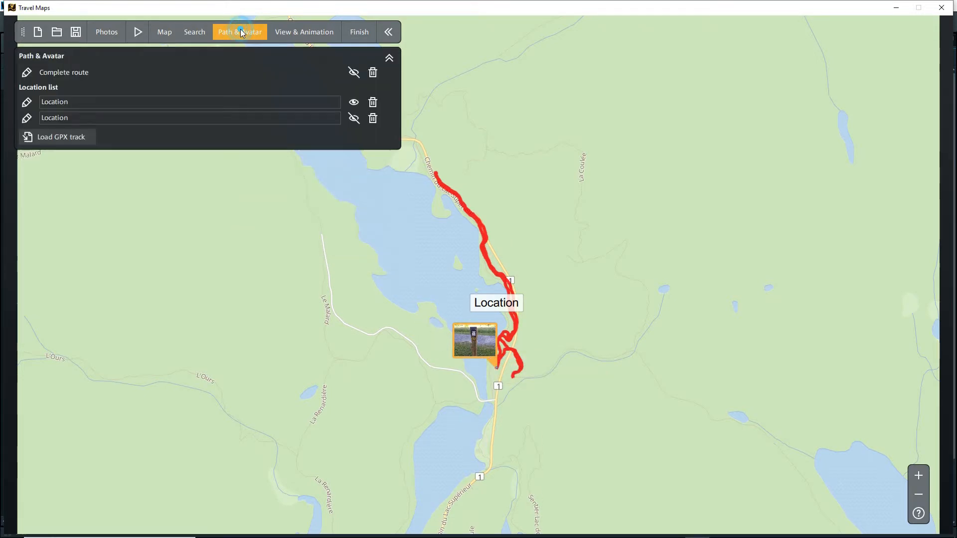
click(30, 103)
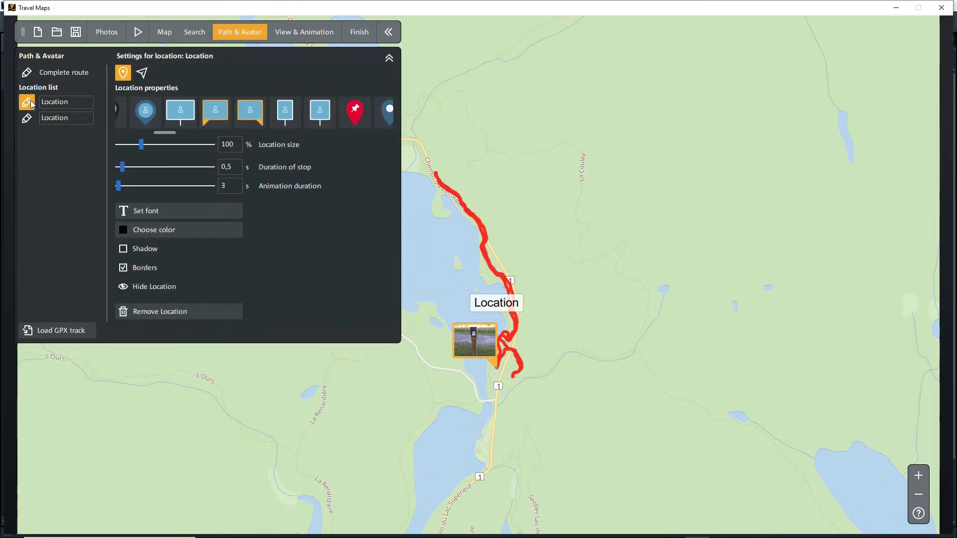
click(221, 111)
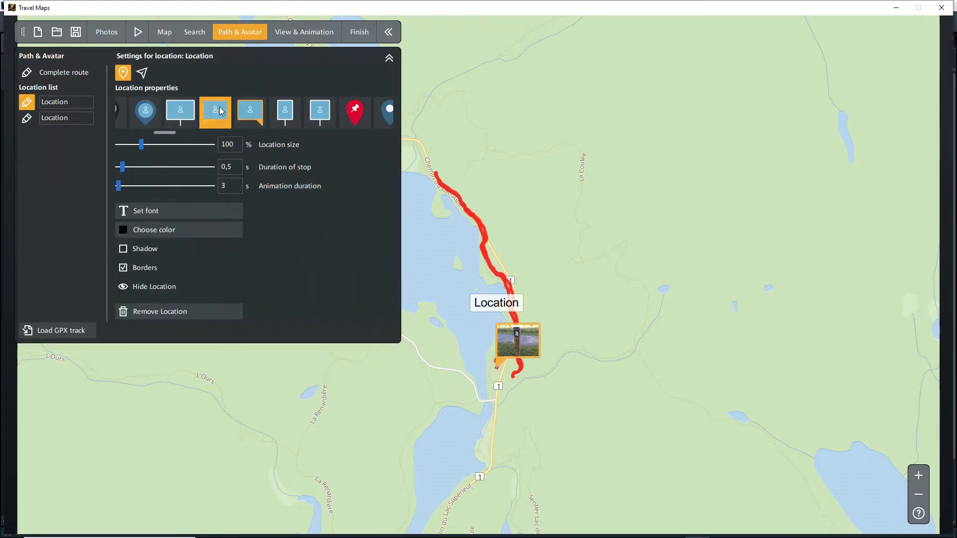
click(257, 115)
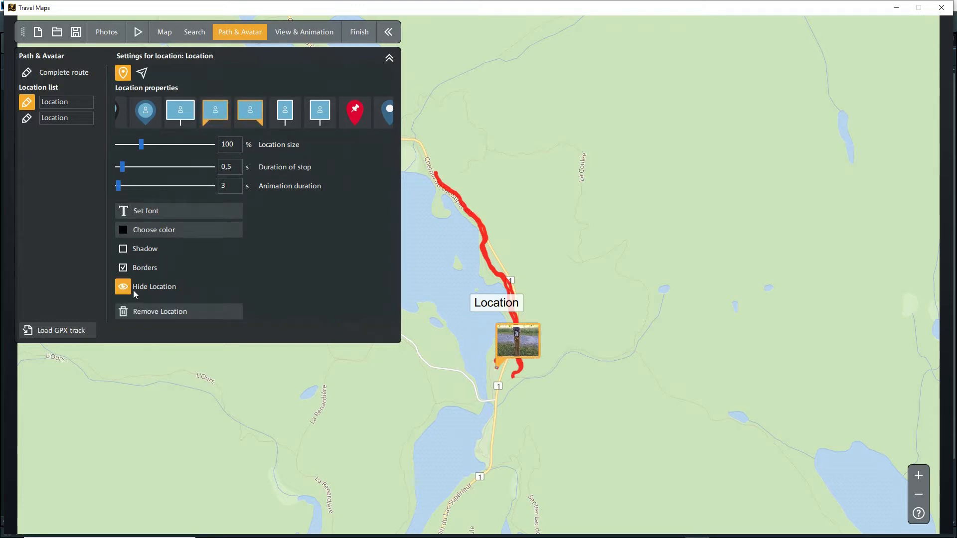
Step: Remove the first location's marker and try the lower-left-tailed callout with "Sandbanks - West Lake - Dunes entrance turnoff.jpg"
scroll(166, 105, up, 5)
click(168, 114)
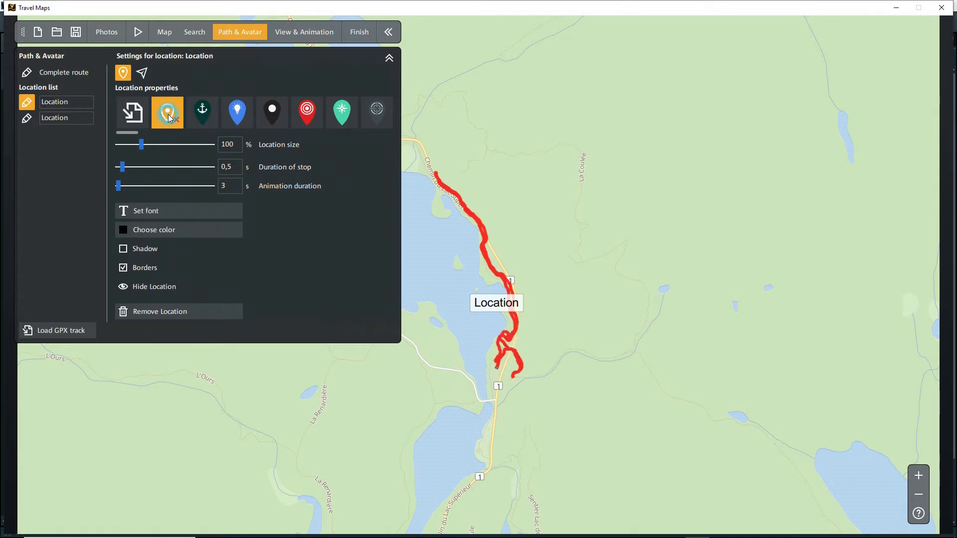
scroll(339, 113, down, 5)
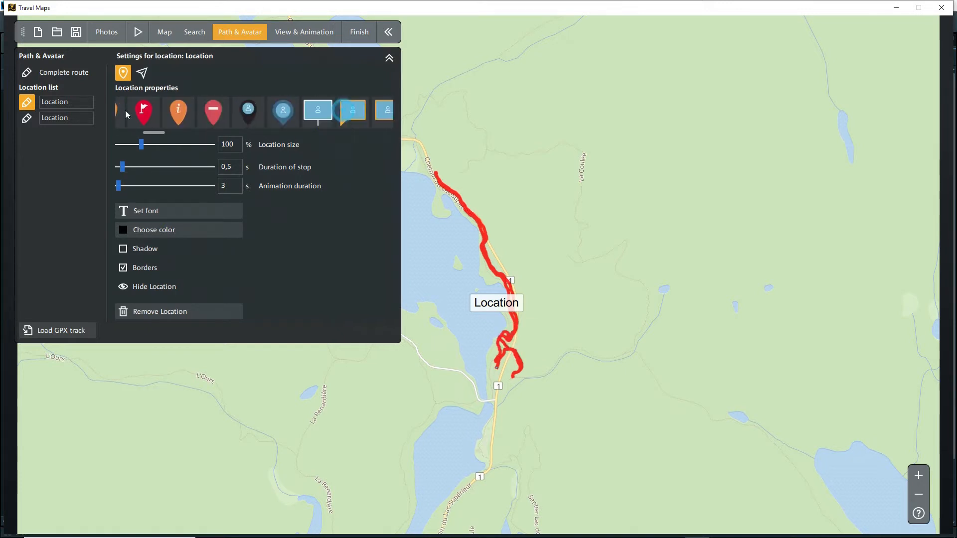
click(316, 102)
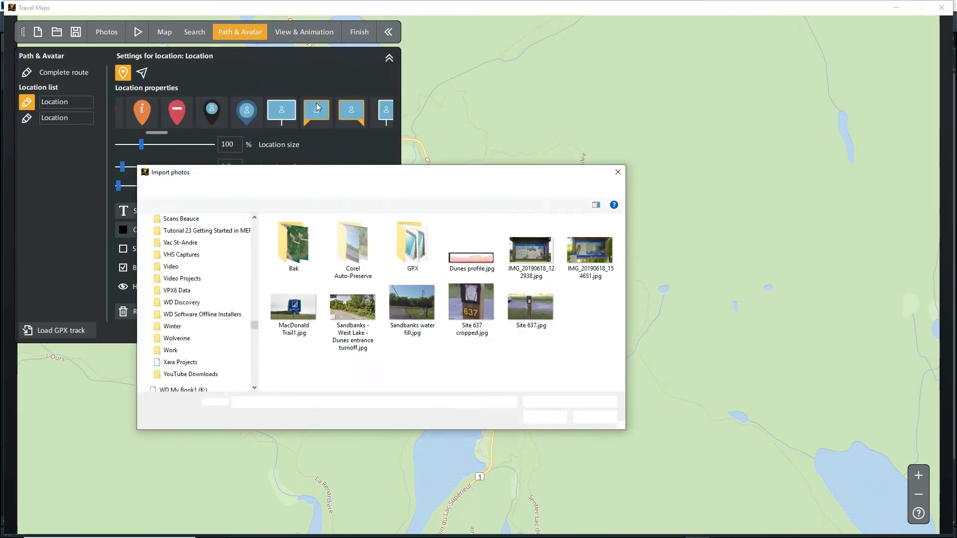
double_click(352, 305)
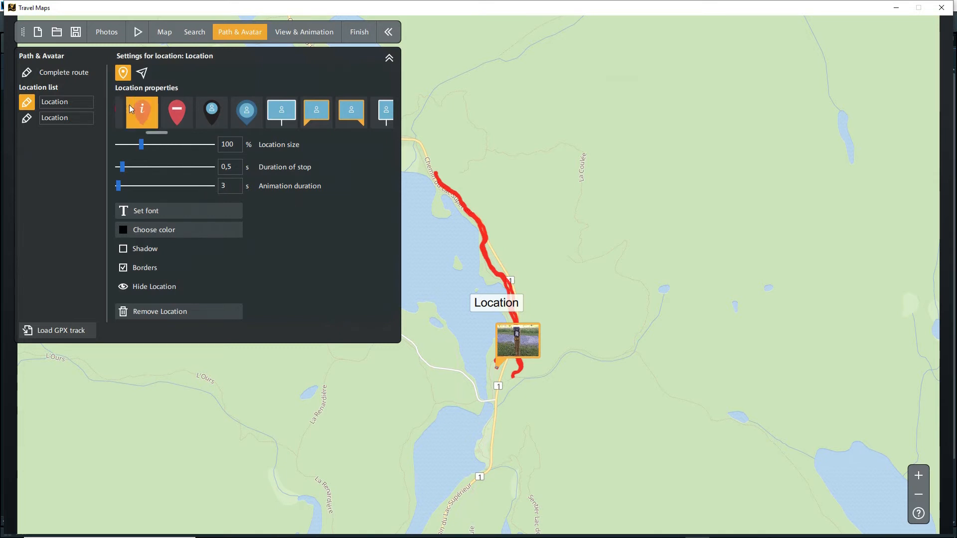
Step: Remove the marker again, try the lower-right-tailed callout with MacDonald Trail1.jpg for the first location, and preview the animation
scroll(224, 107, up, 5)
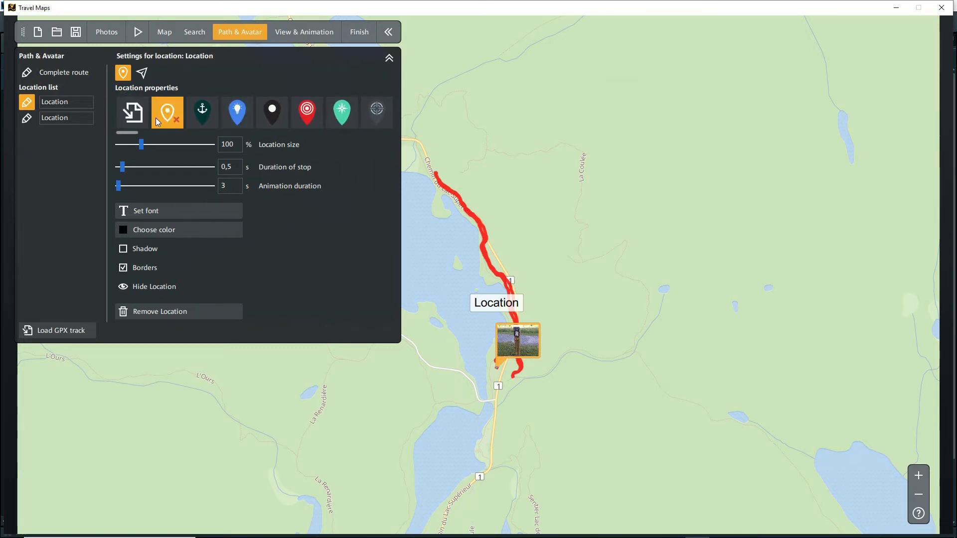
click(167, 117)
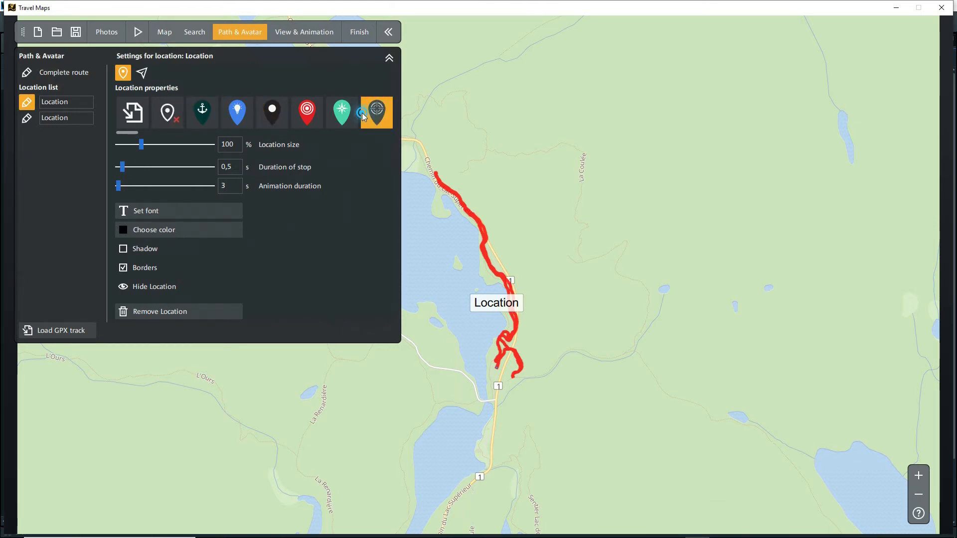
scroll(362, 113, down, 4)
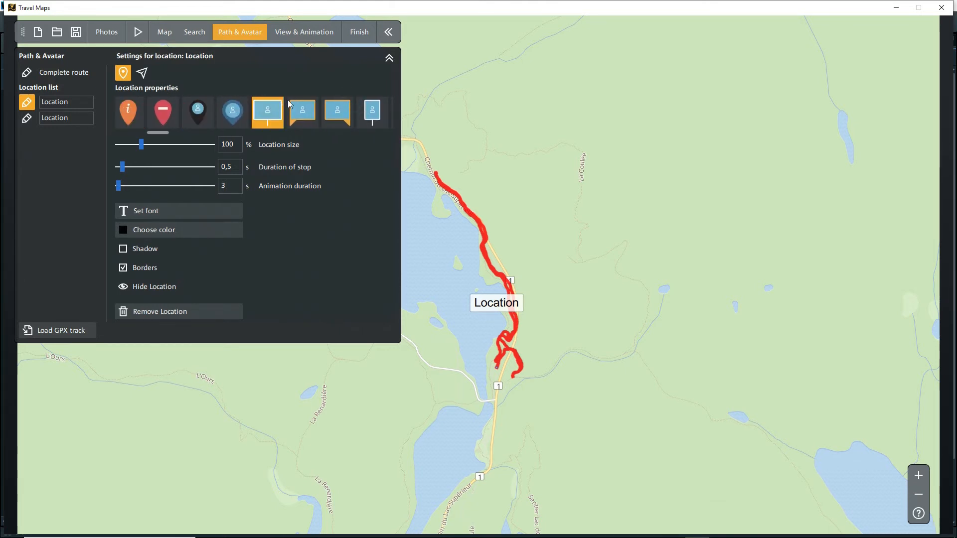
click(336, 115)
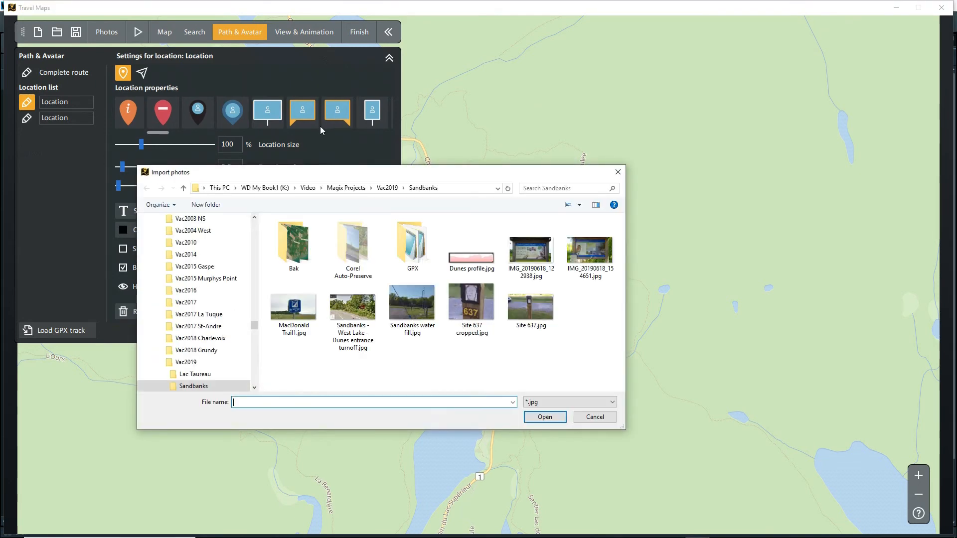
double_click(294, 312)
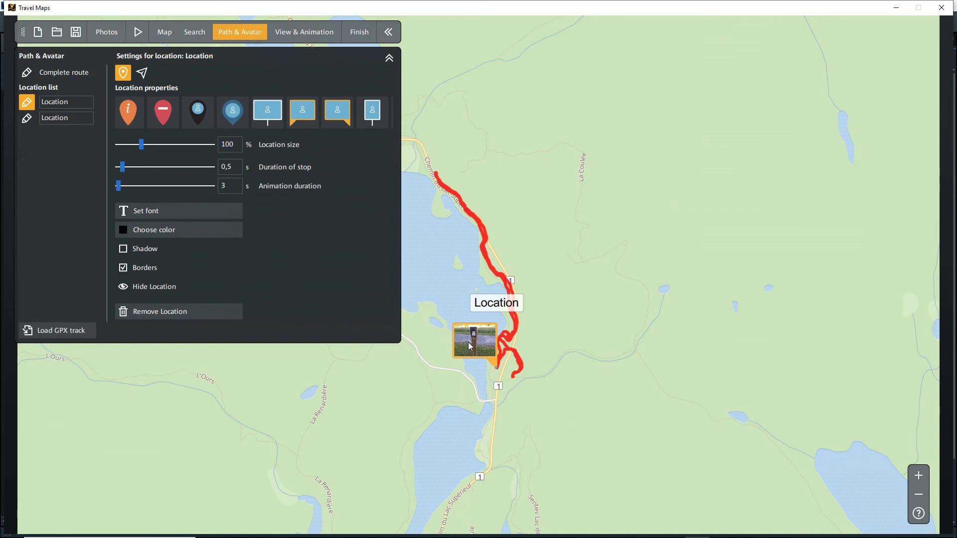
click(134, 33)
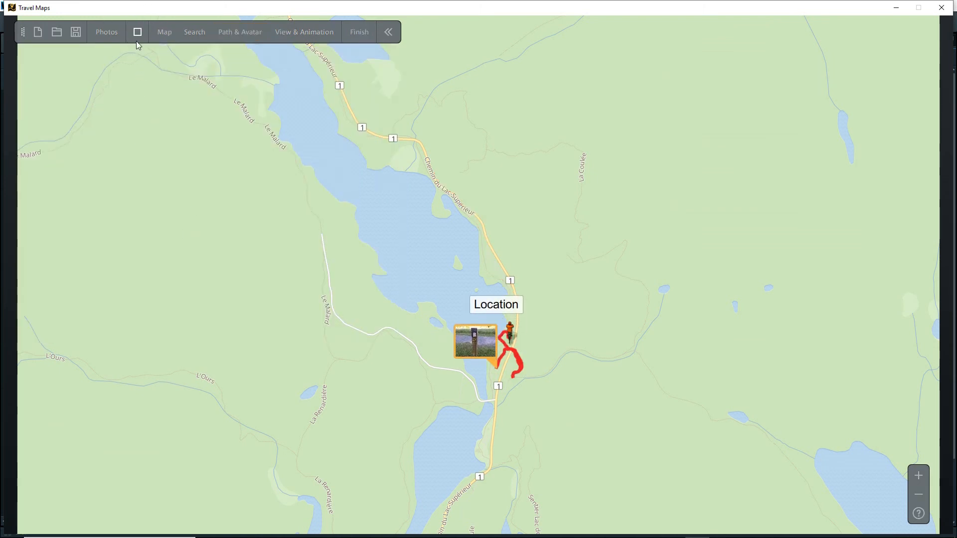